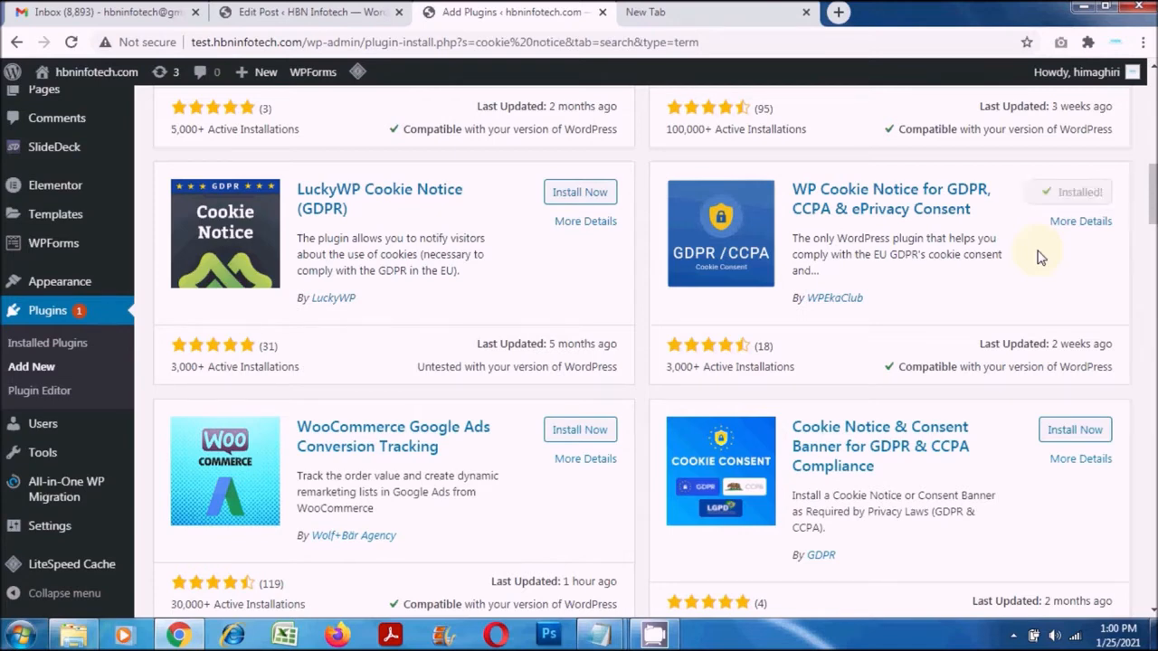
- Activate the WP Cookie Notice for GDPR, CCPA & ePrivacy Consent plugin and open its Cookie Settings page
click(1083, 193)
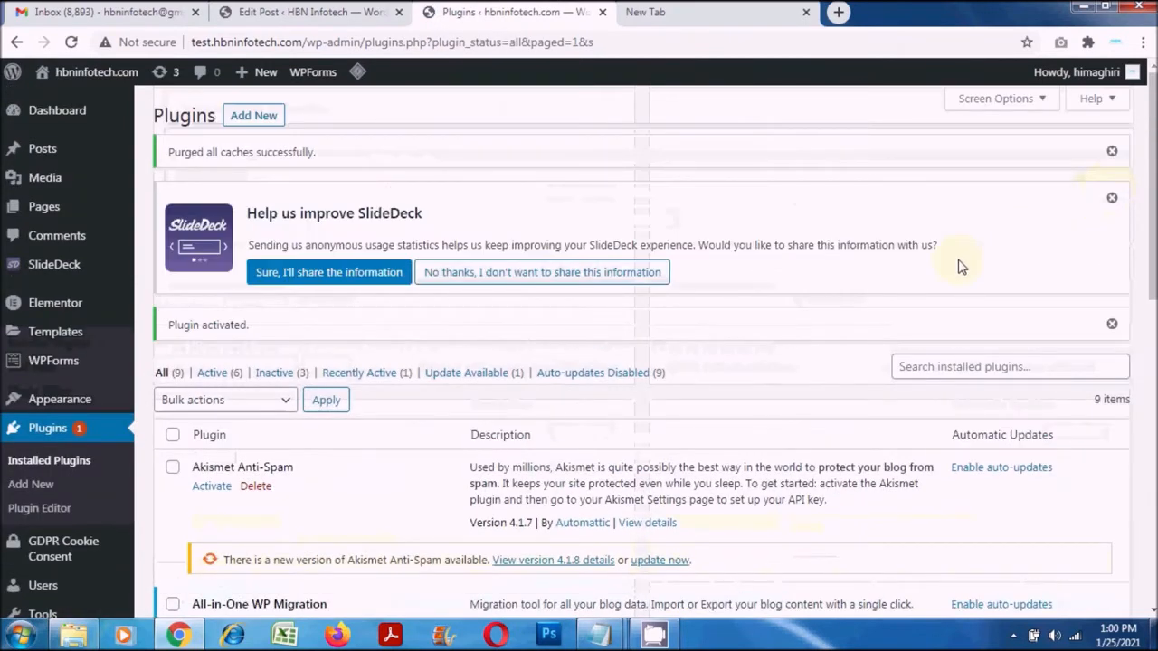
scroll(201, 394, down, 2)
scroll(91, 464, down, 1)
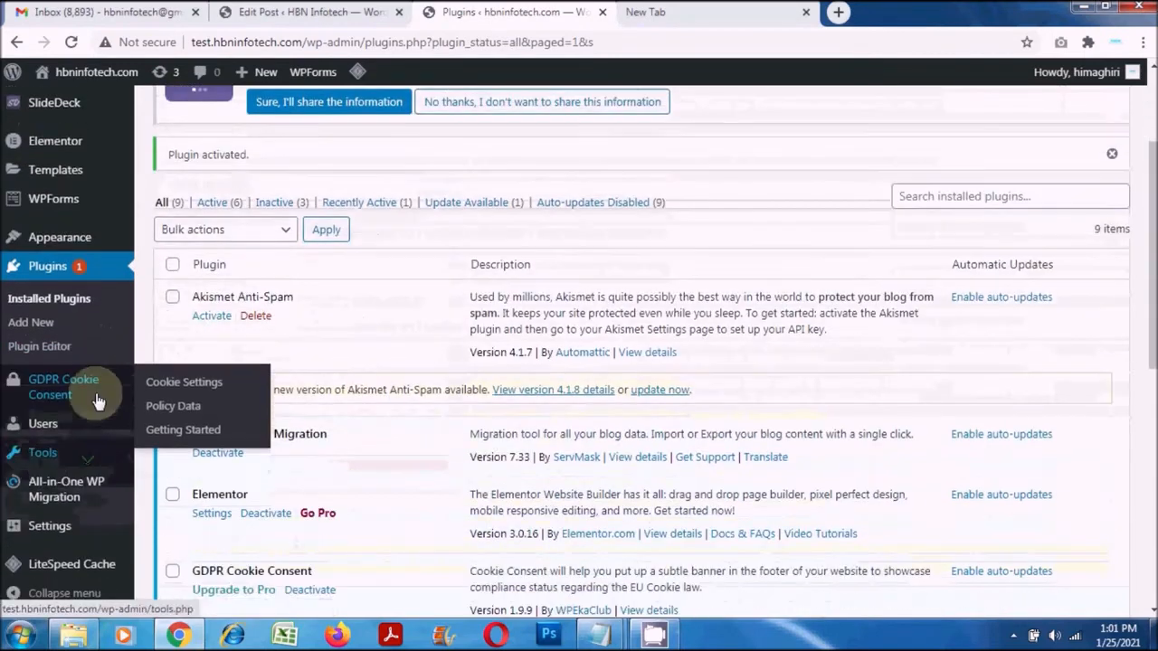
click(217, 390)
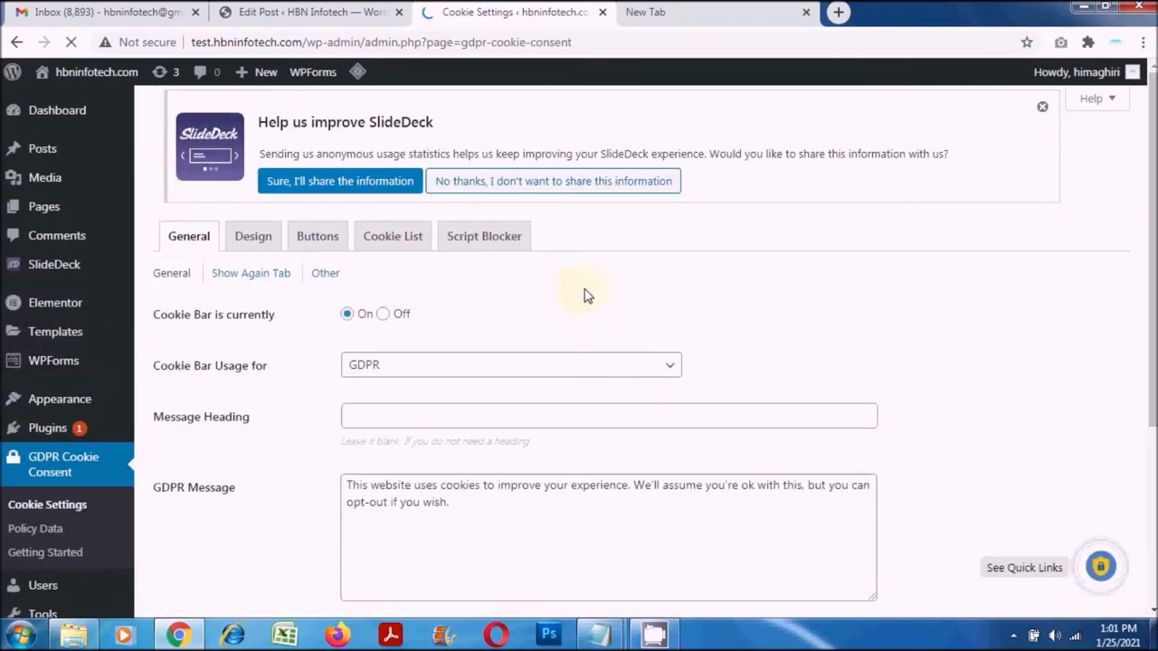
- Try the ePrivacy, CCPA, and GDPR & CCPA options for the cookie bar usage in the general settings
scroll(585, 296, down, 2)
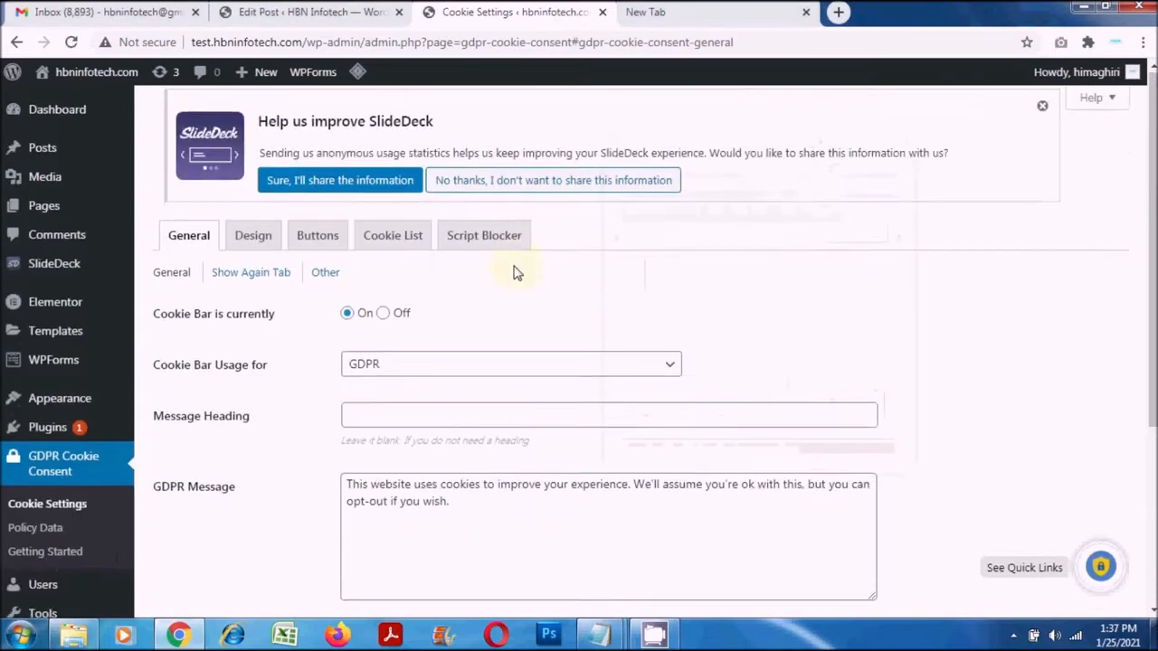
scroll(517, 272, down, 1)
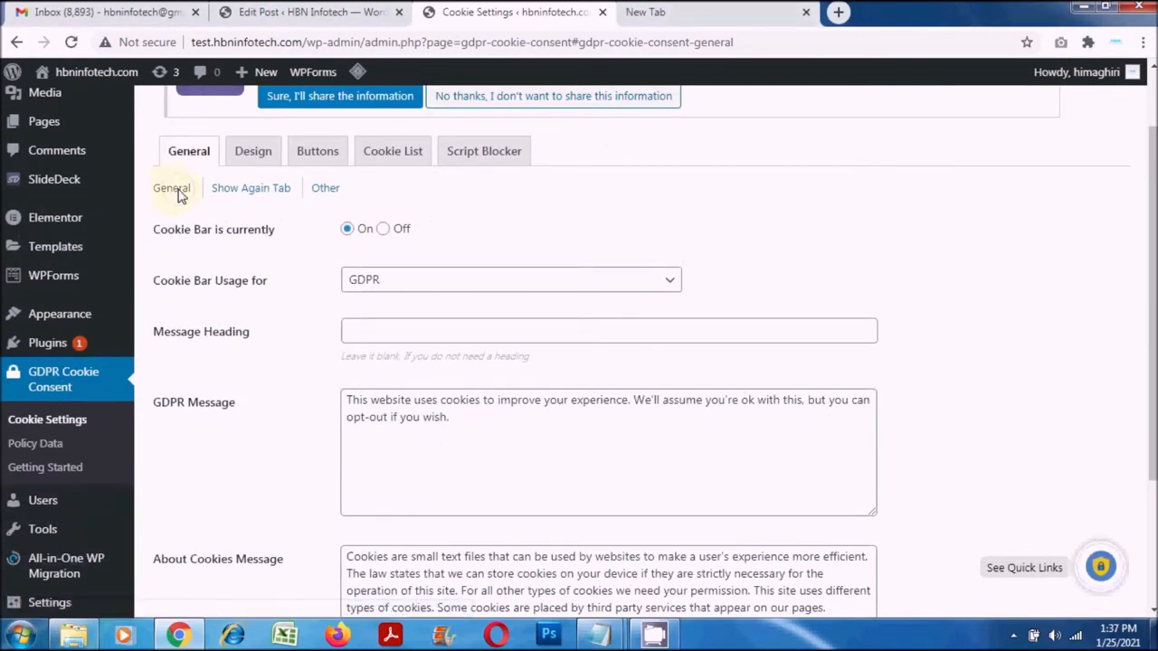
click(569, 283)
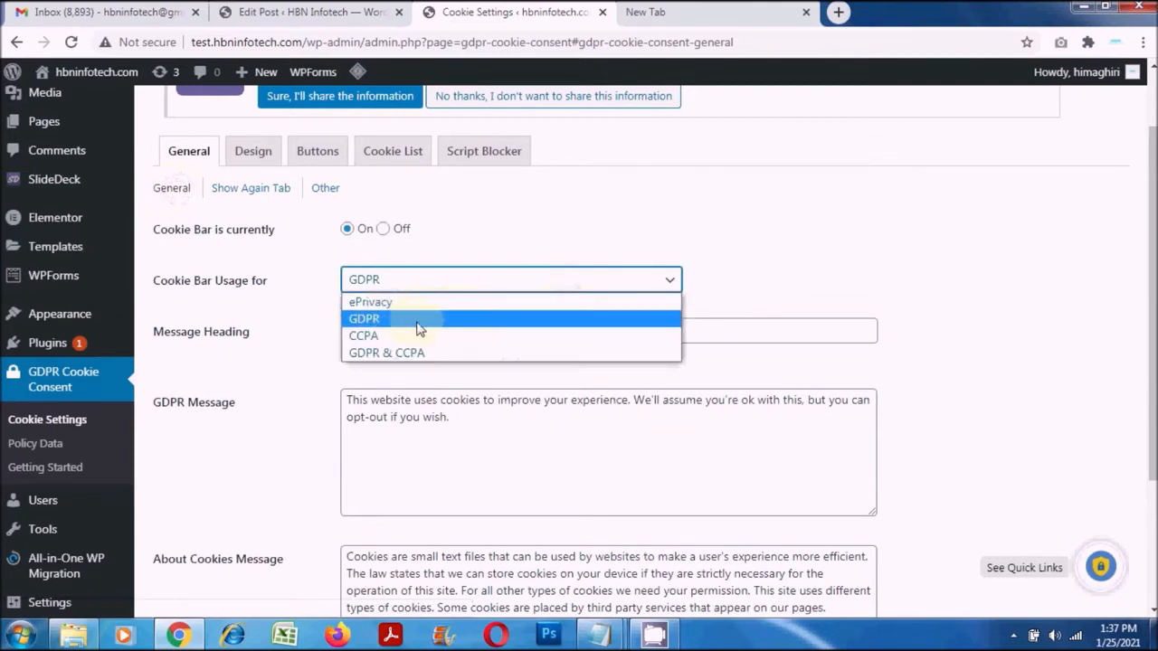
click(414, 302)
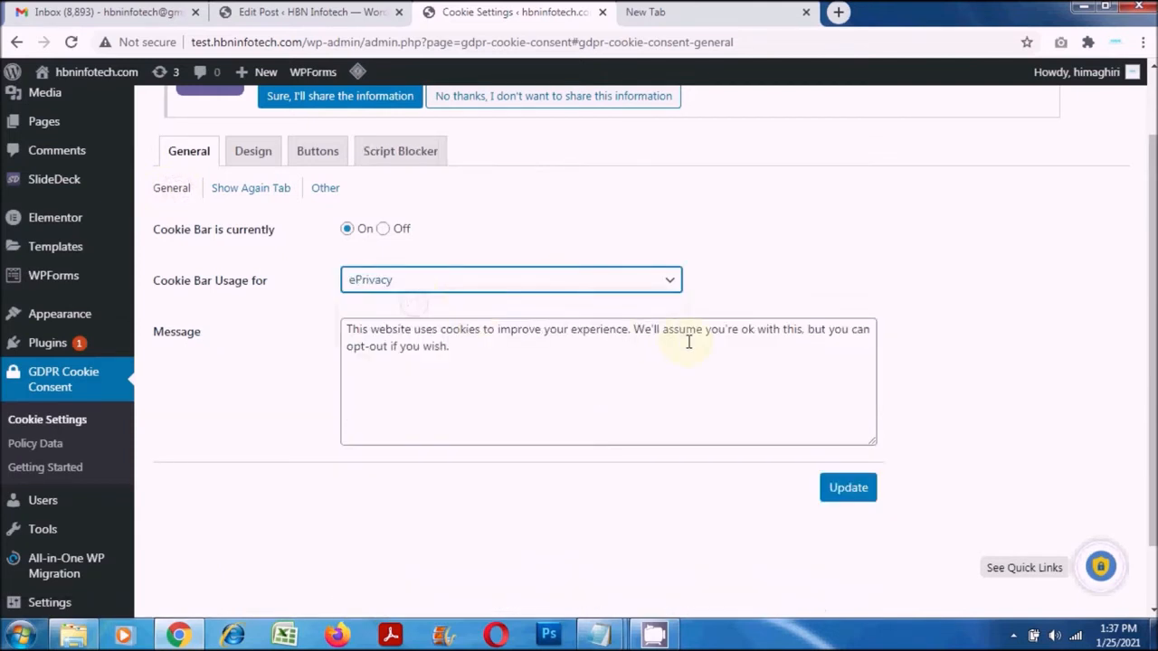
click(611, 282)
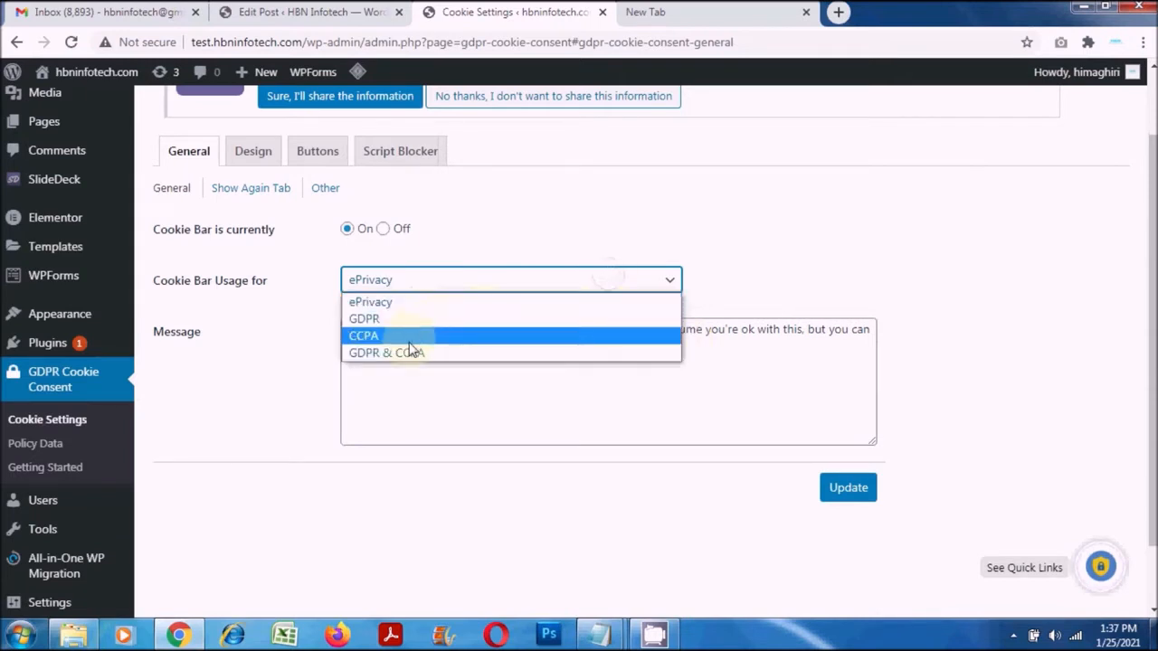
click(413, 337)
click(538, 284)
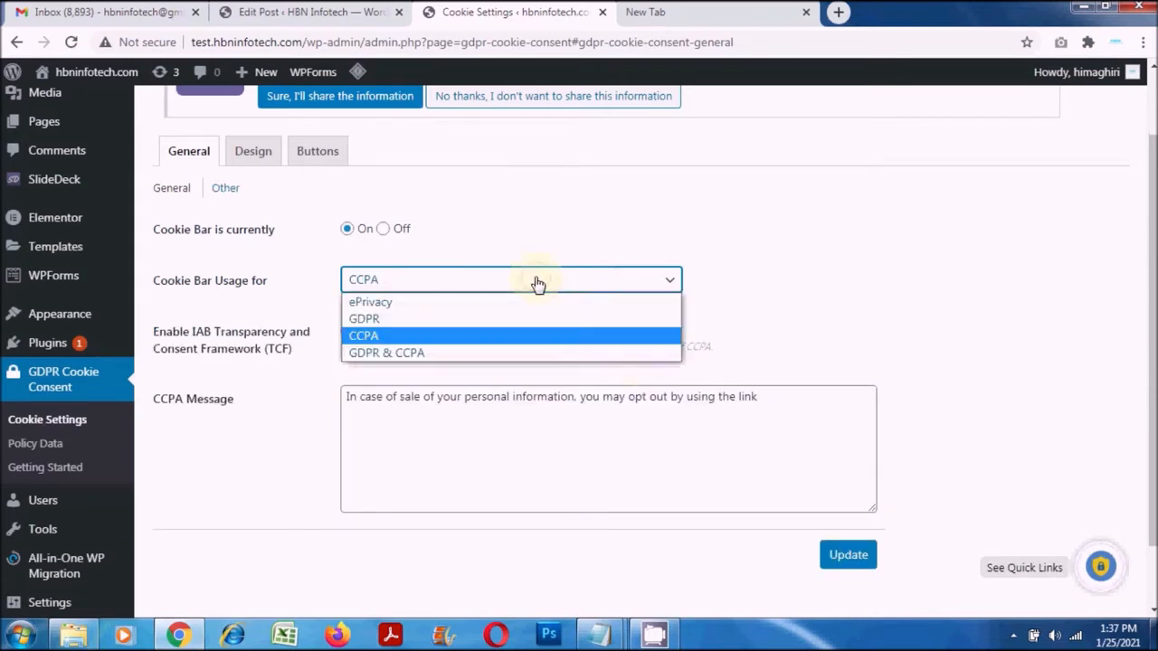
click(464, 353)
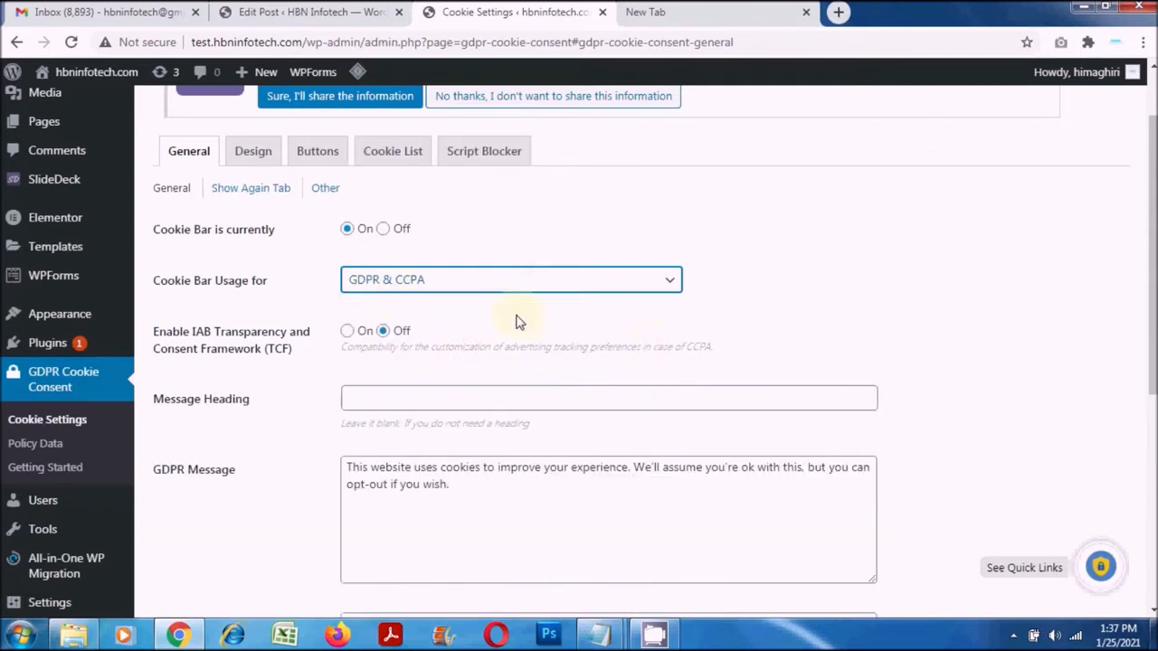
- View the Show Again Tab settings and check the choices available for the tab's position
click(248, 192)
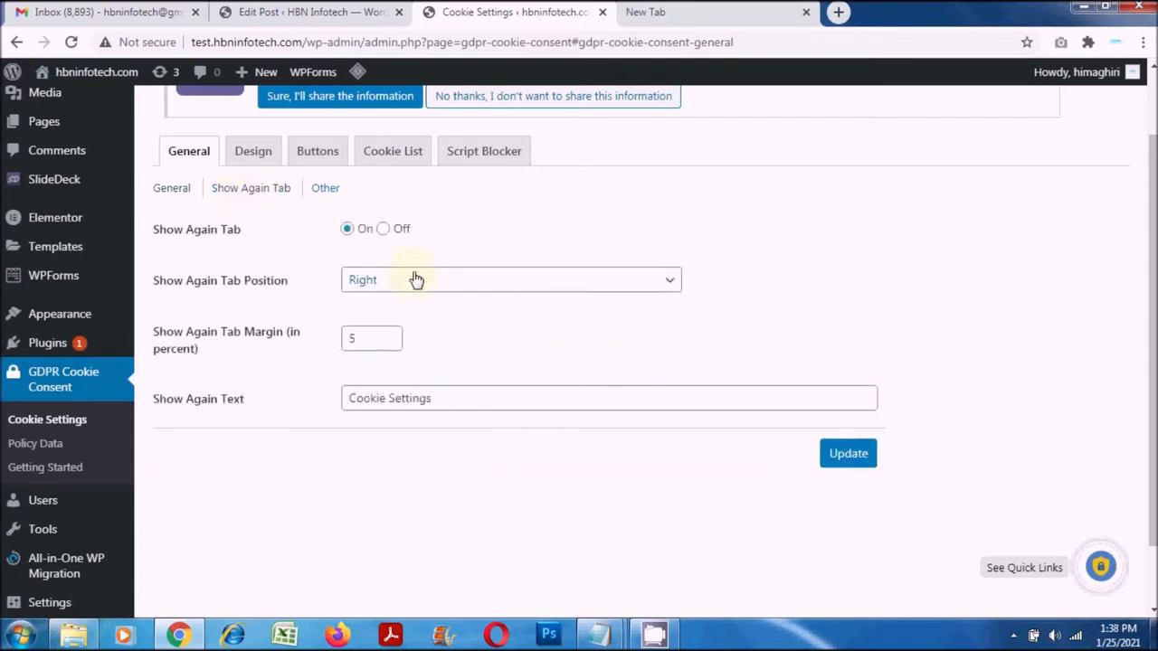
click(452, 284)
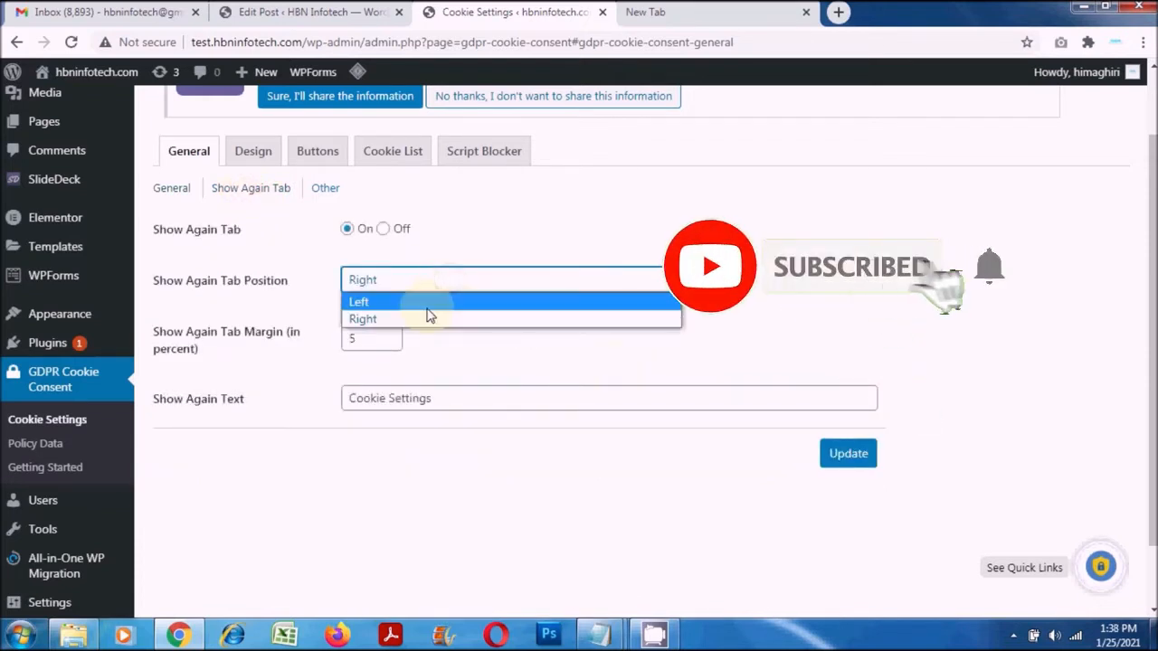
click(474, 241)
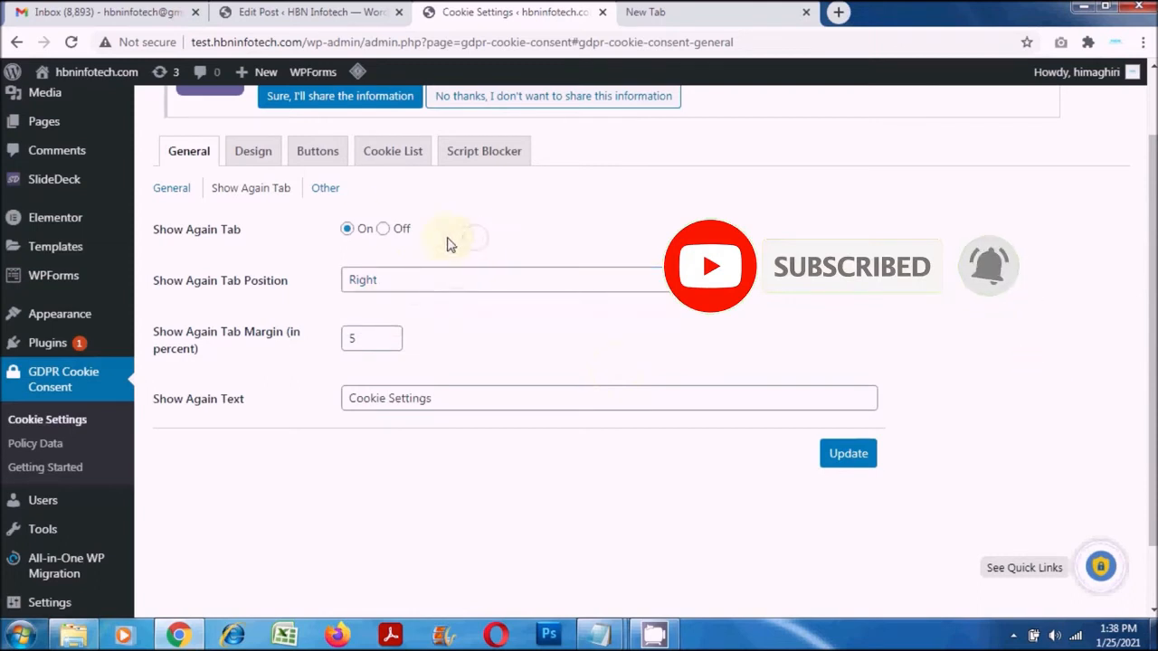
- Review the Other general settings, from autotick for non-necessary cookies through cookie expiry to show credits
click(324, 189)
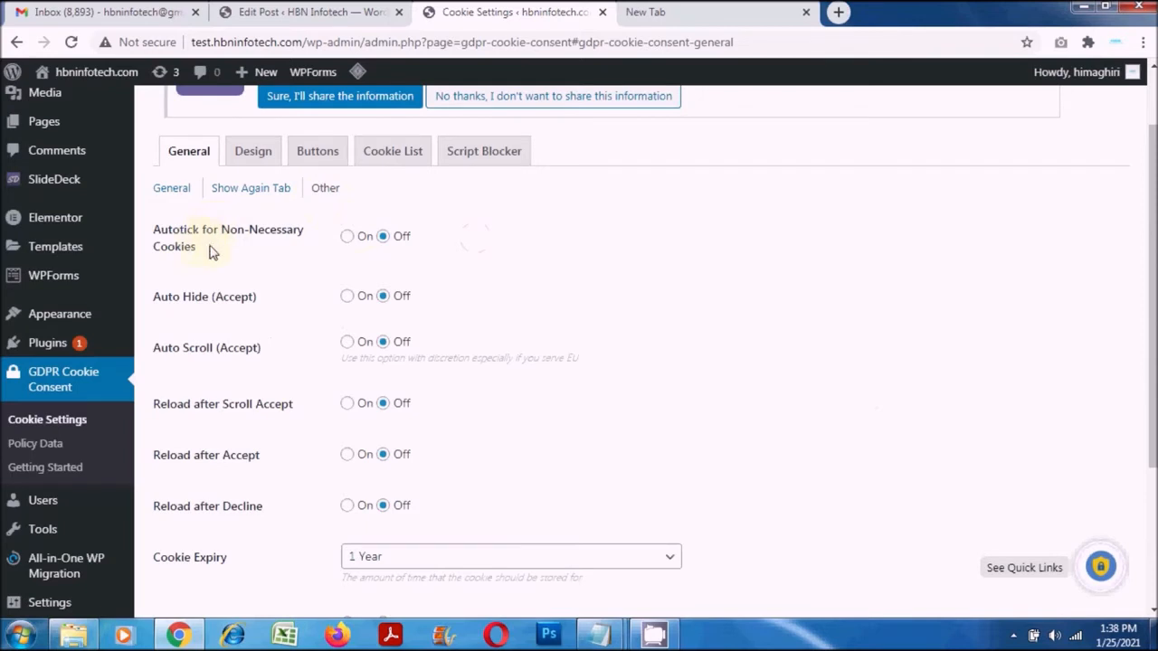
scroll(265, 262, down, 1)
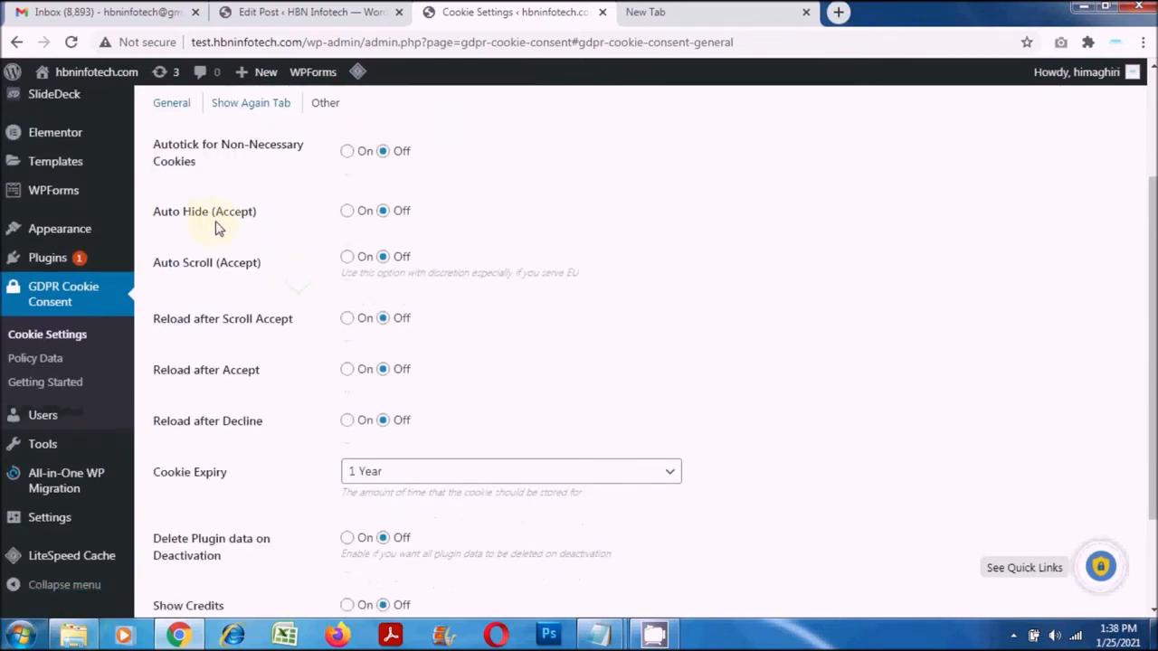
scroll(256, 284, down, 1)
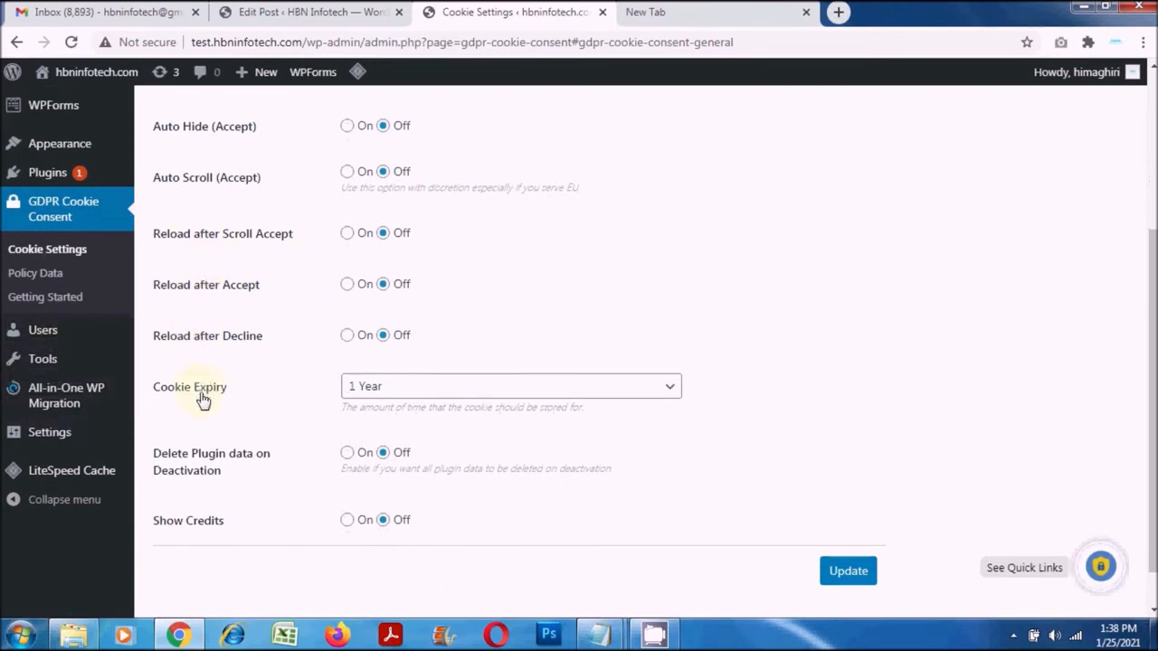
scroll(211, 455, down, 1)
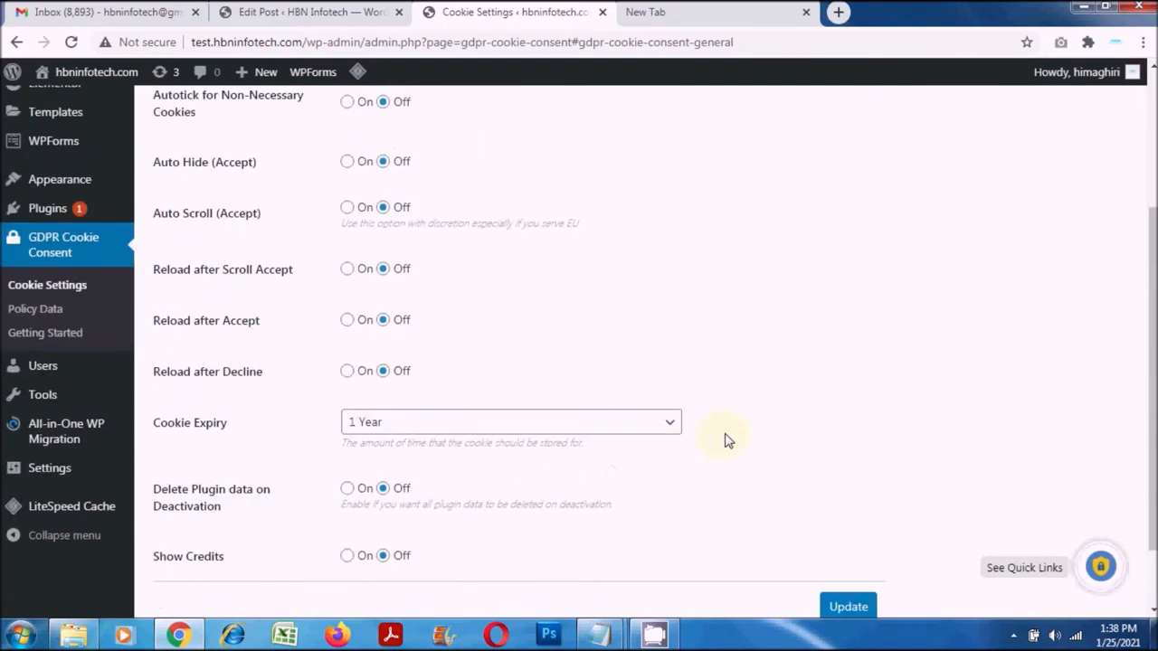
scroll(724, 439, up, 5)
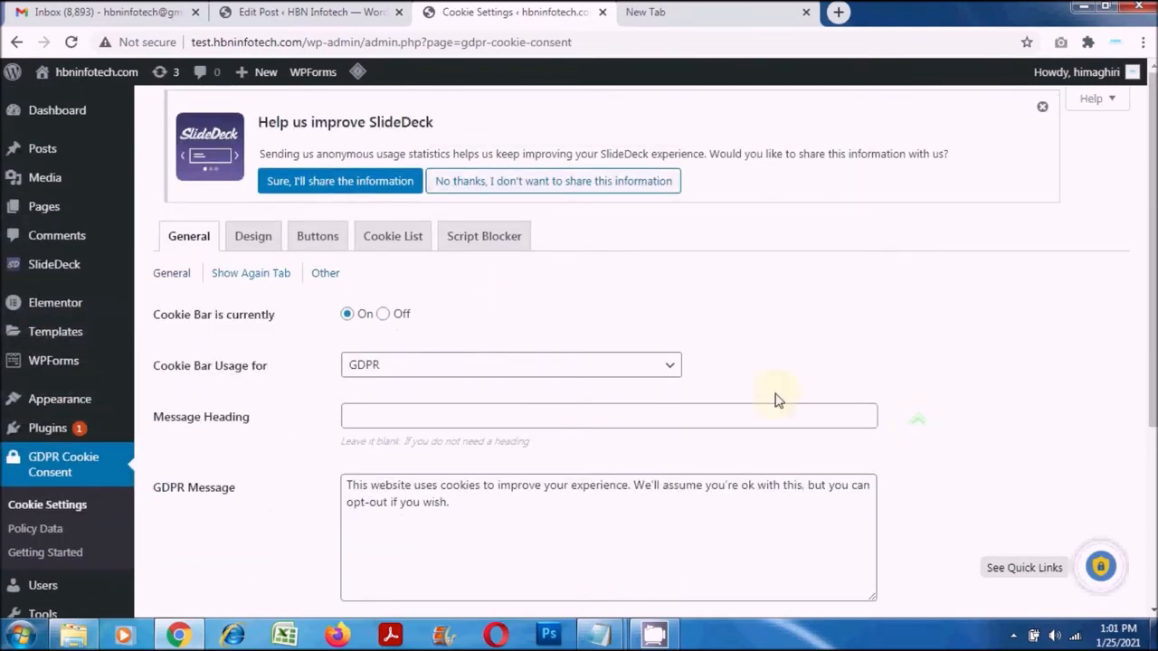
- Review the cookie bar's design settings, including the available display types and banner positions
click(254, 239)
scroll(485, 302, down, 4)
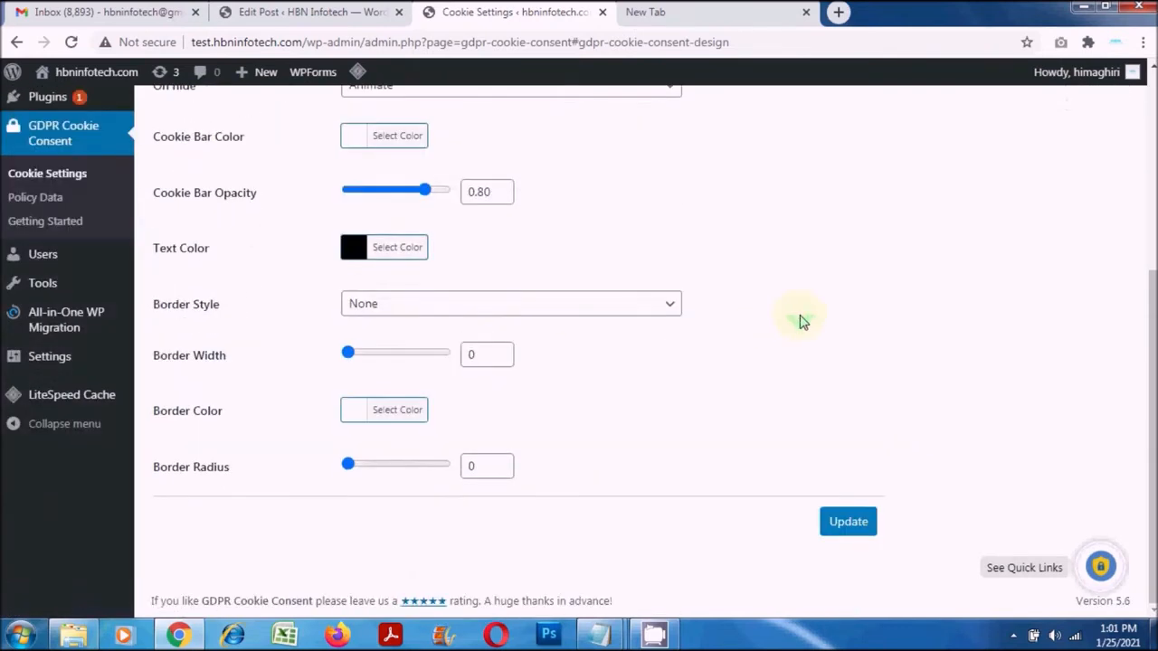
scroll(802, 323, up, 1)
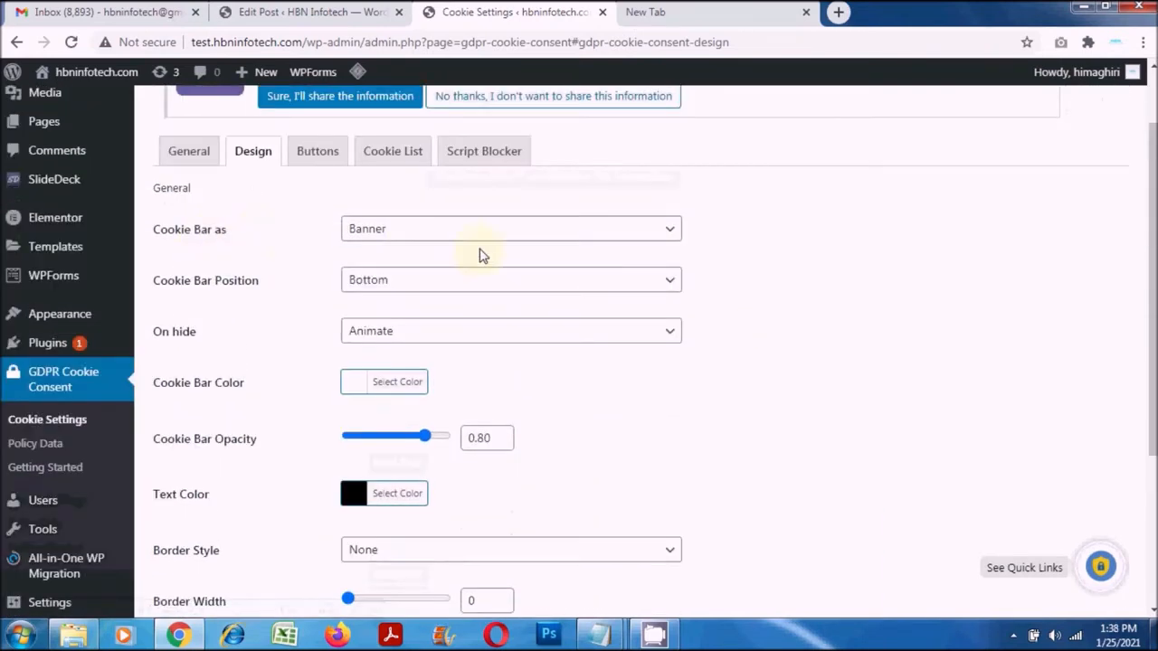
click(484, 228)
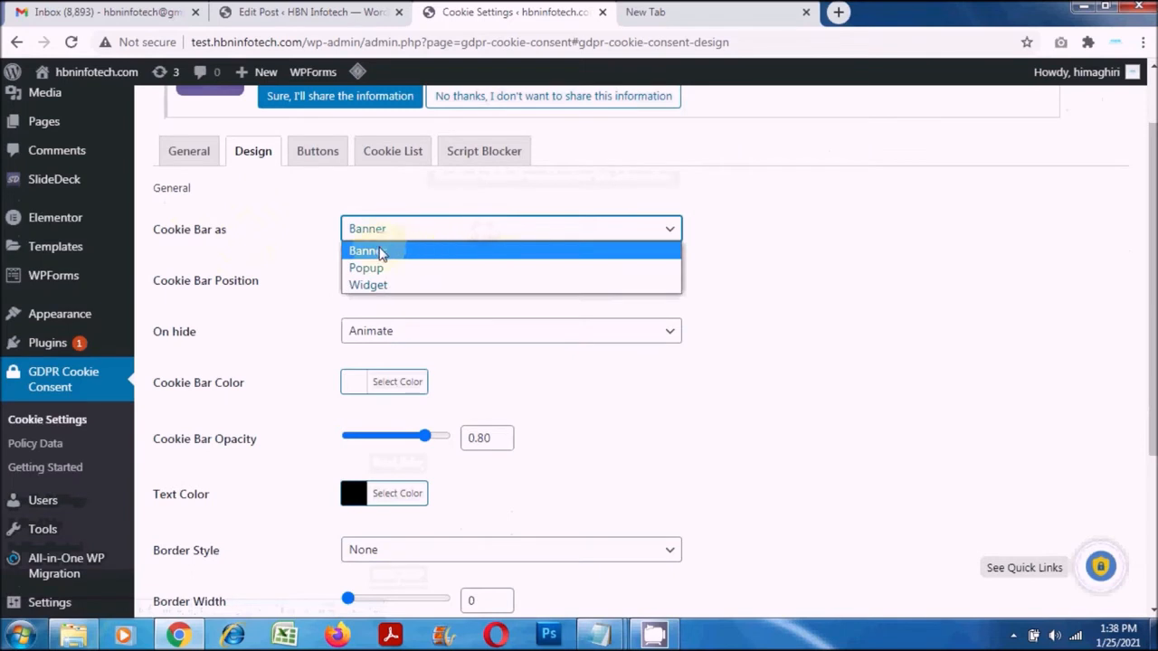
click(478, 201)
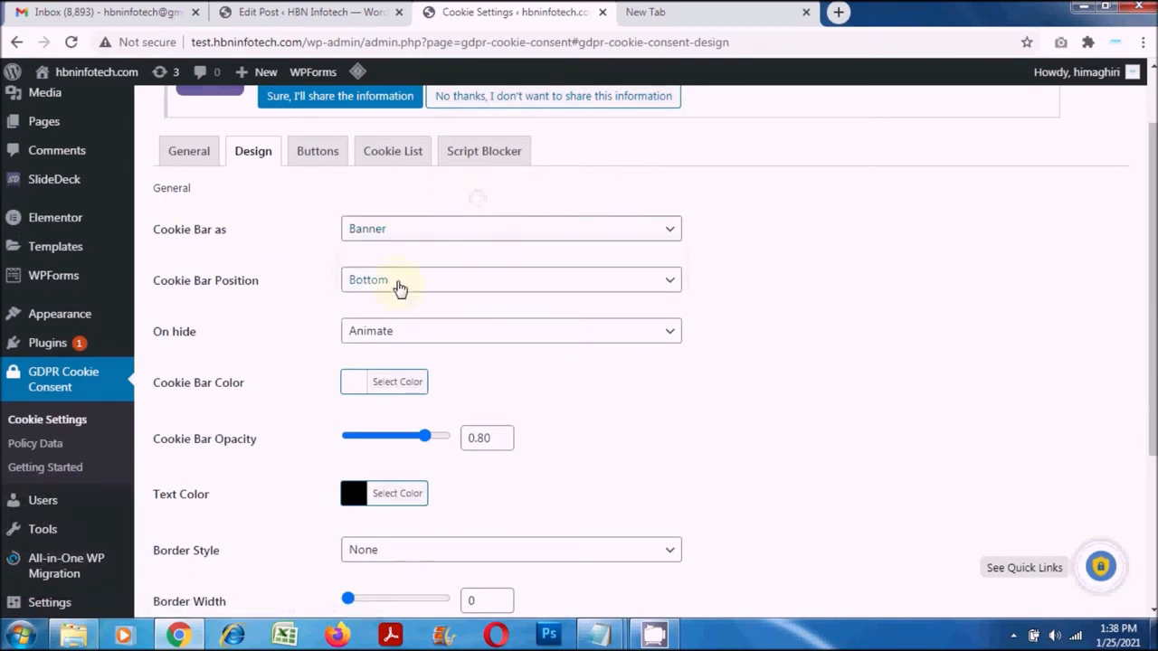
click(398, 287)
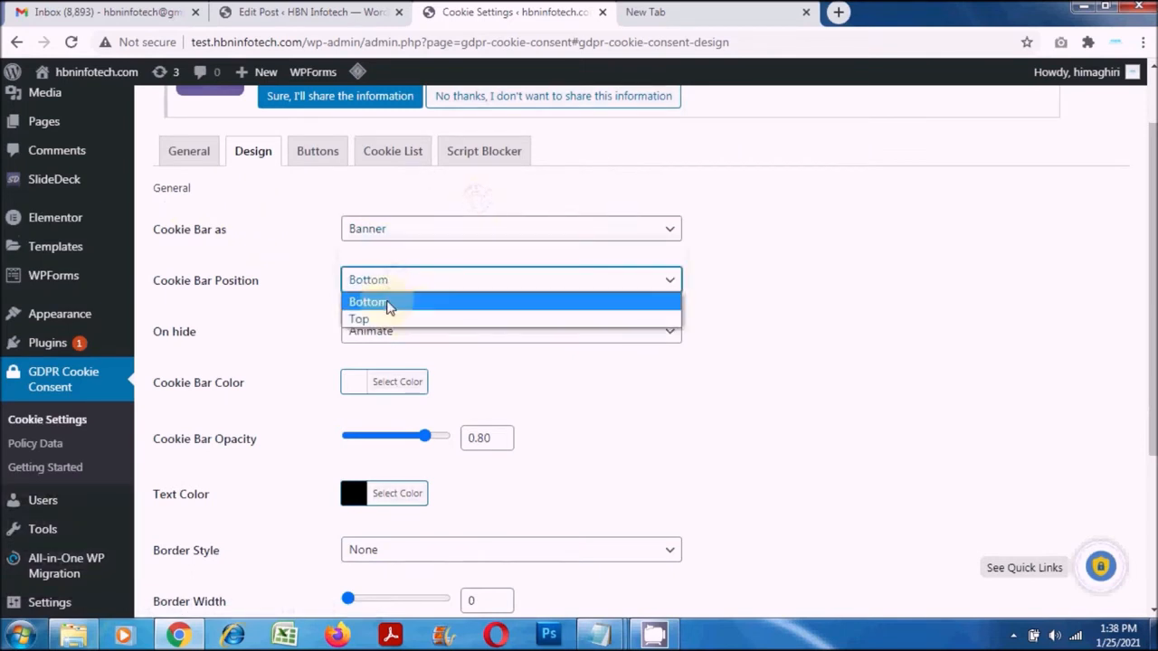
click(712, 246)
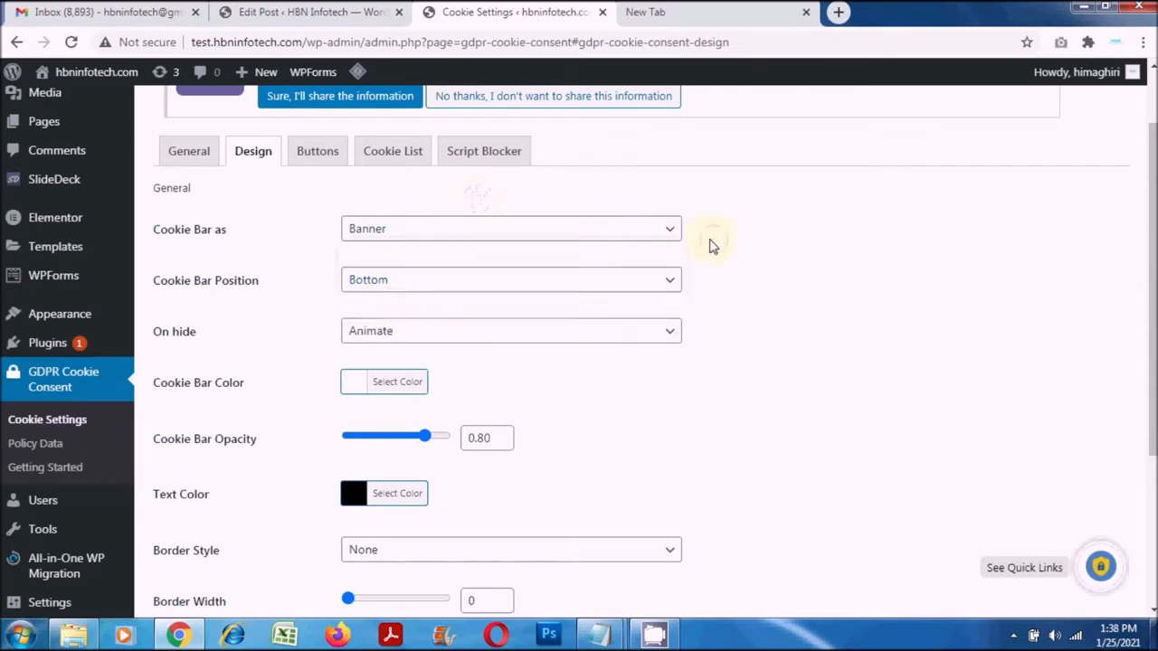
- Try displaying the cookie bar as Popup and as Widget, and check the widget's position setting
click(461, 236)
click(401, 268)
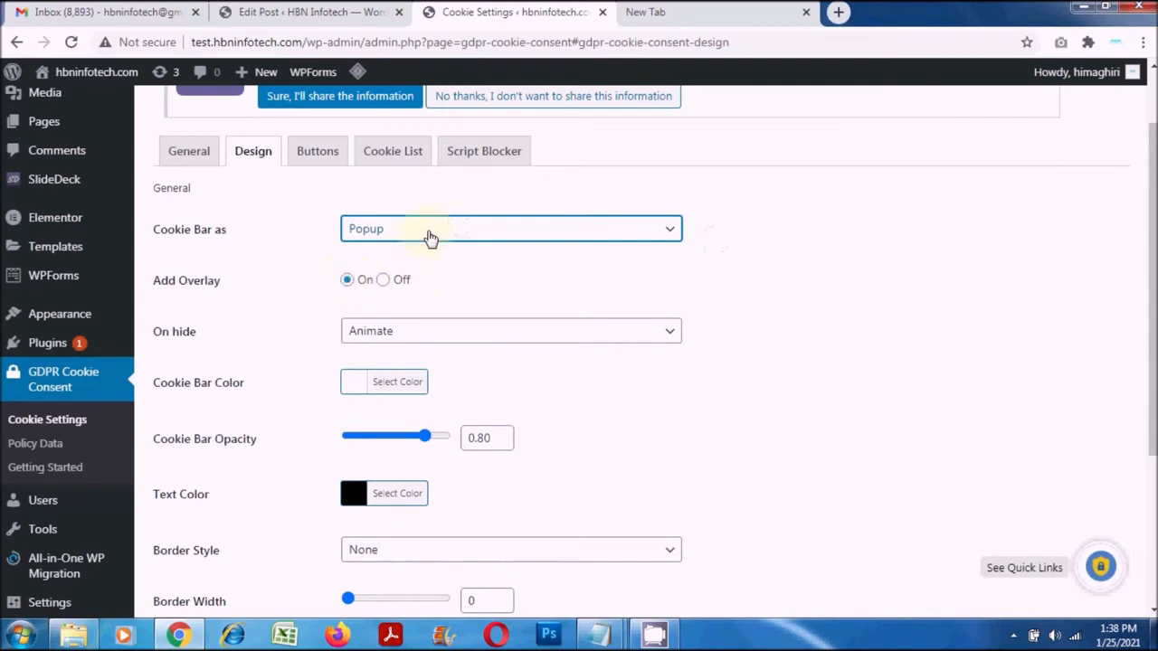
click(426, 242)
click(403, 282)
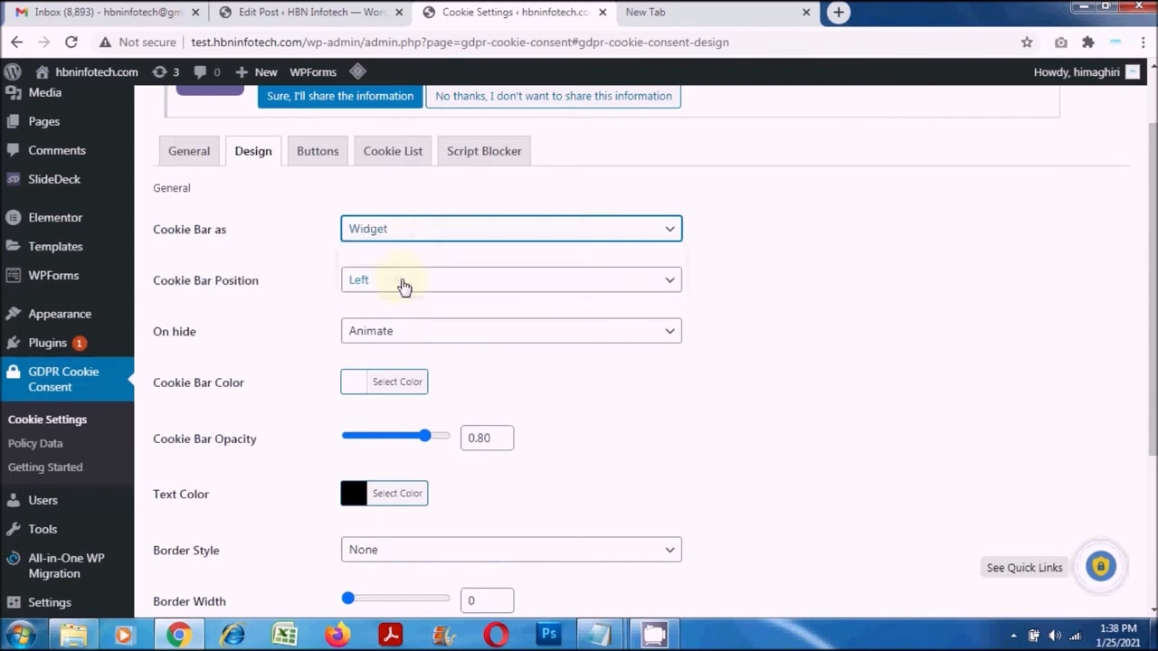
click(402, 288)
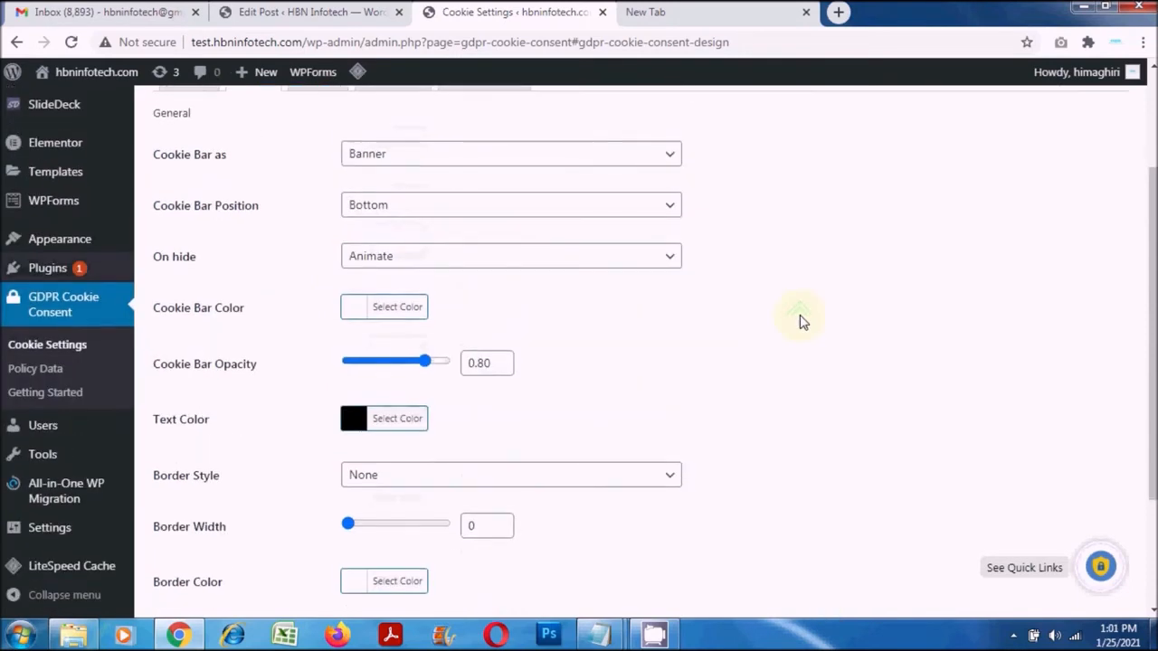
- Review the Accept button's settings for the cookie bar, from text and colors to size and action
scroll(800, 321, up, 2)
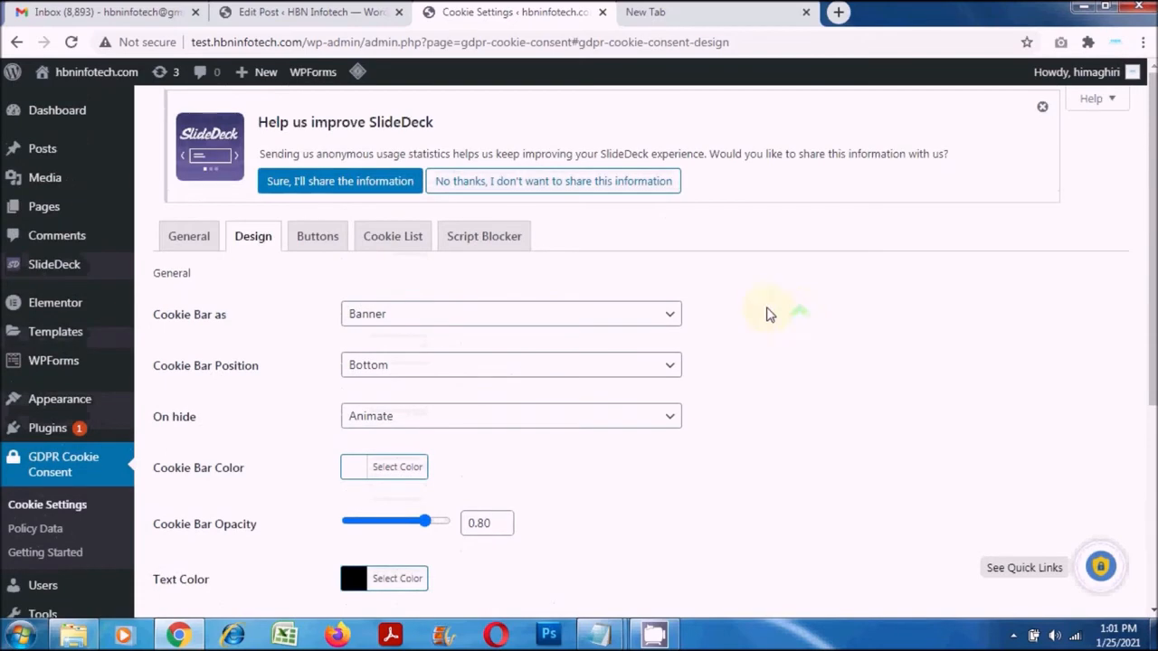
click(328, 242)
scroll(753, 288, down, 3)
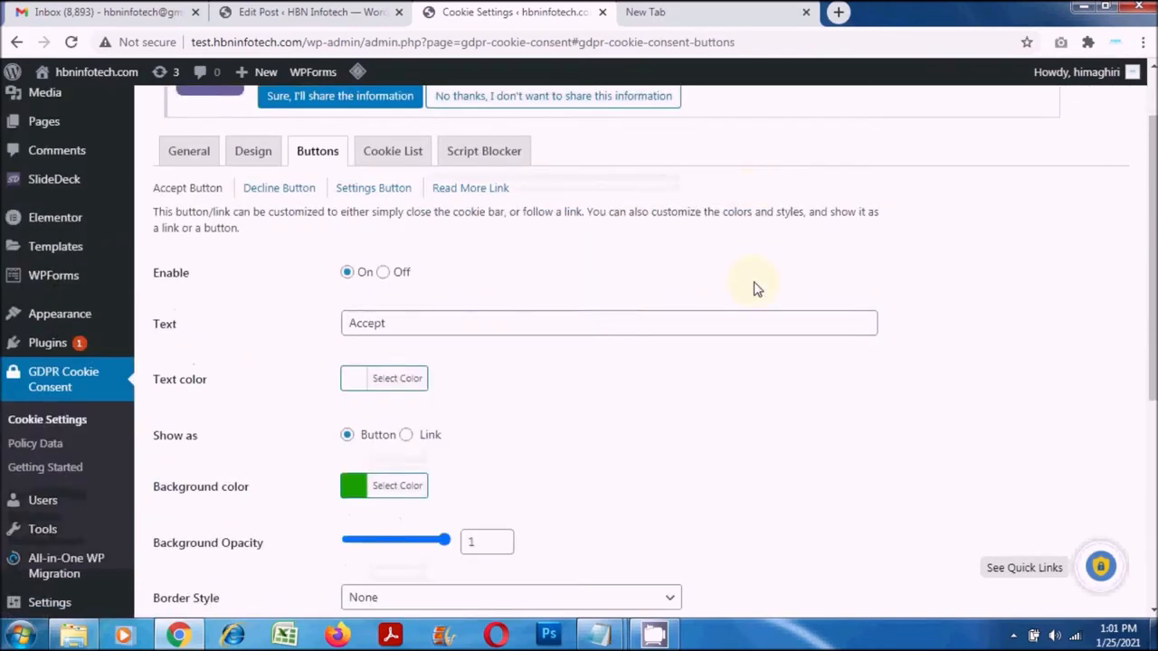
scroll(757, 289, down, 1)
scroll(757, 289, down, 2)
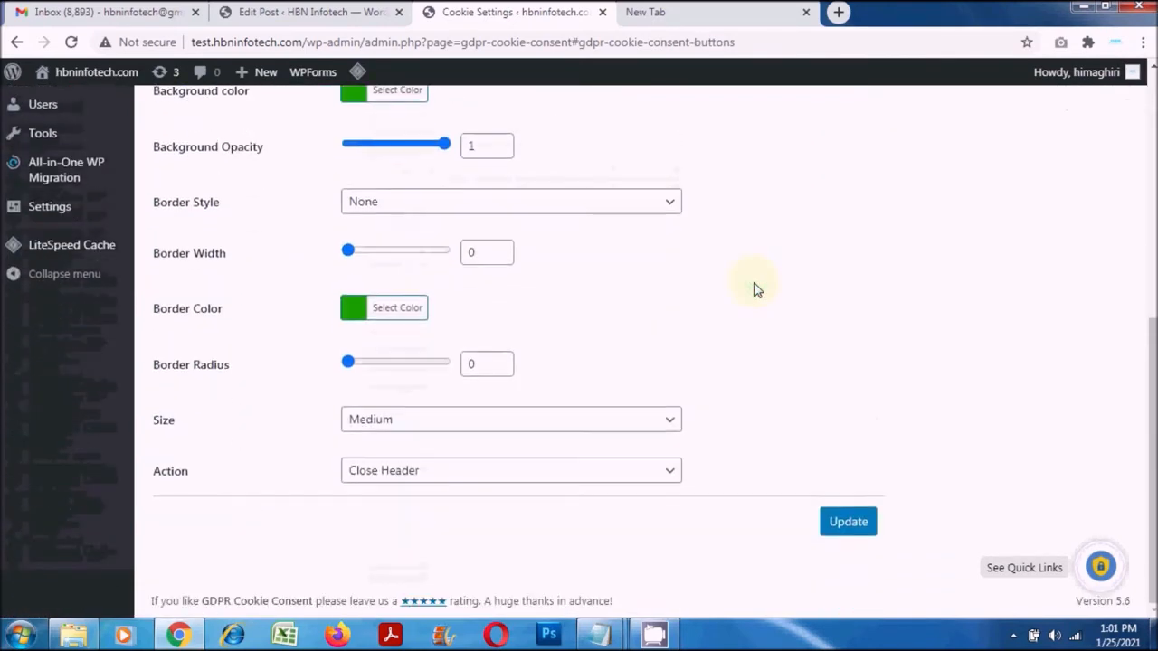
scroll(757, 289, up, 5)
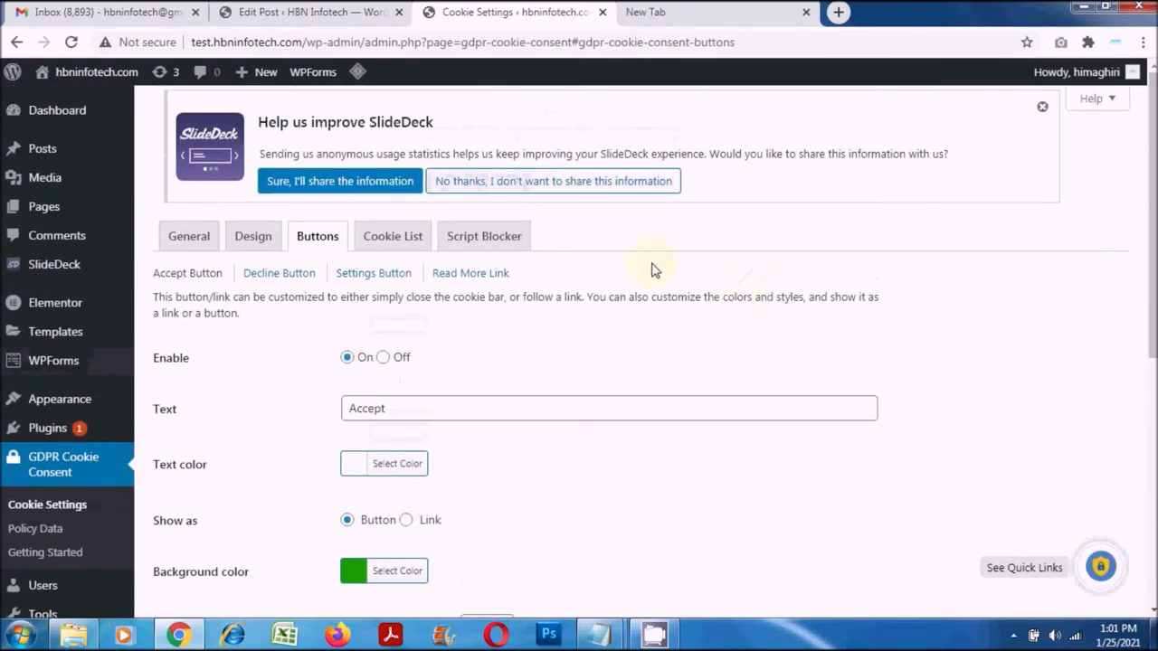
- View the Cookie List settings and the form for adding custom cookies
click(398, 238)
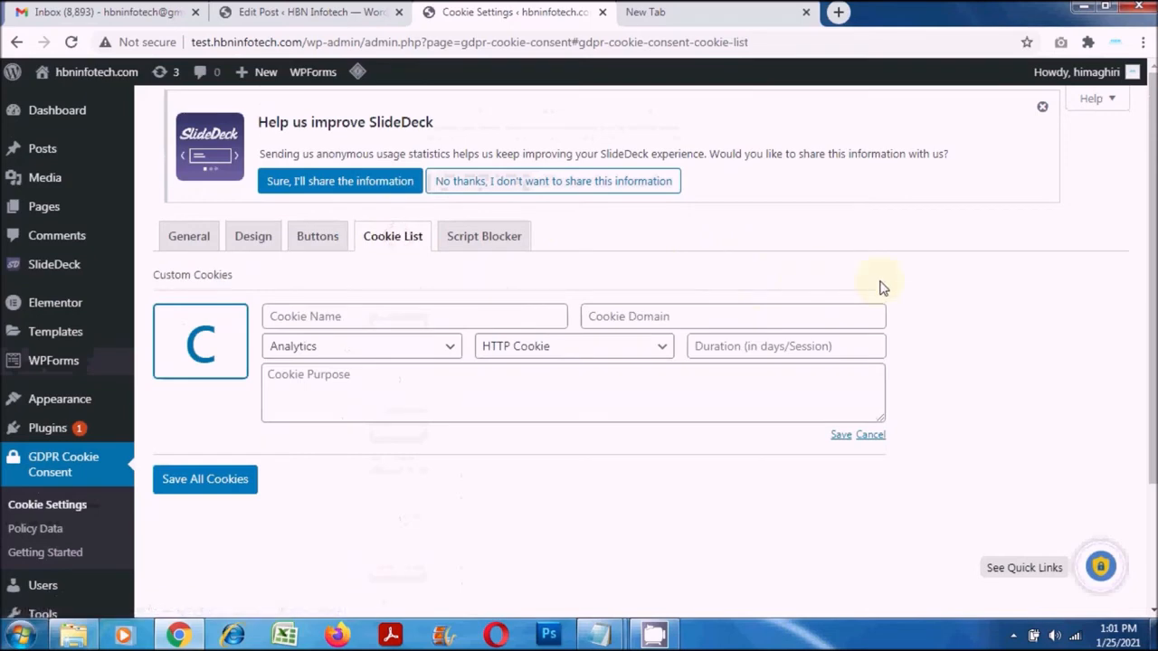
scroll(921, 290, down, 2)
scroll(923, 297, up, 2)
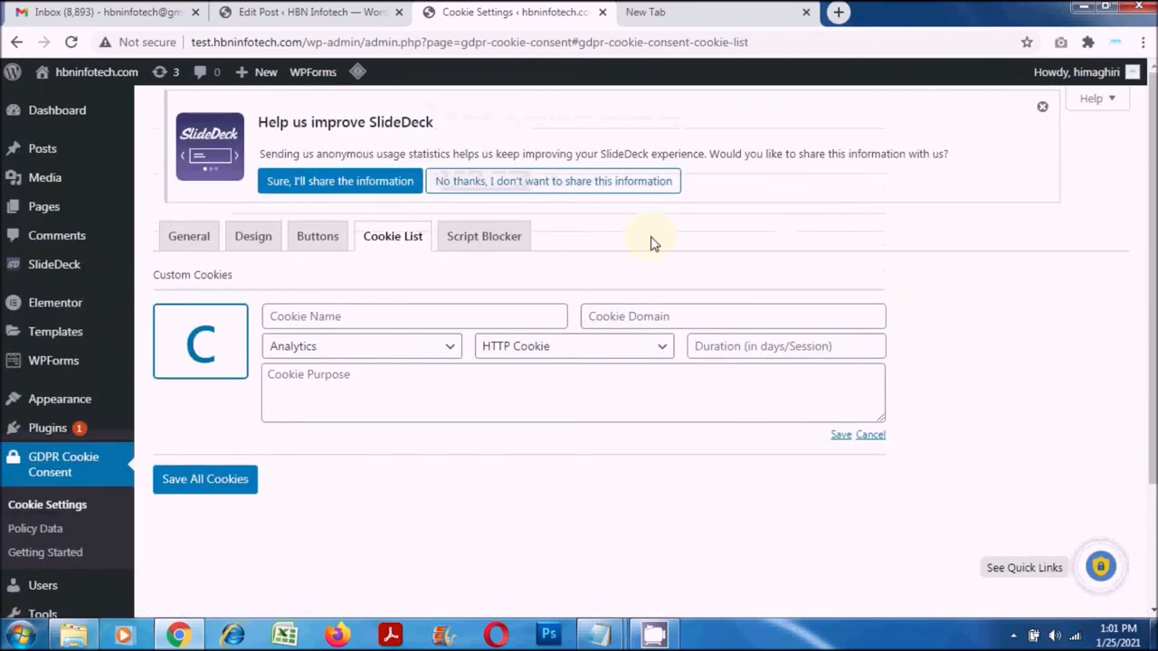
- Review the Script Blocker settings with the header, body and footer script fields
click(487, 239)
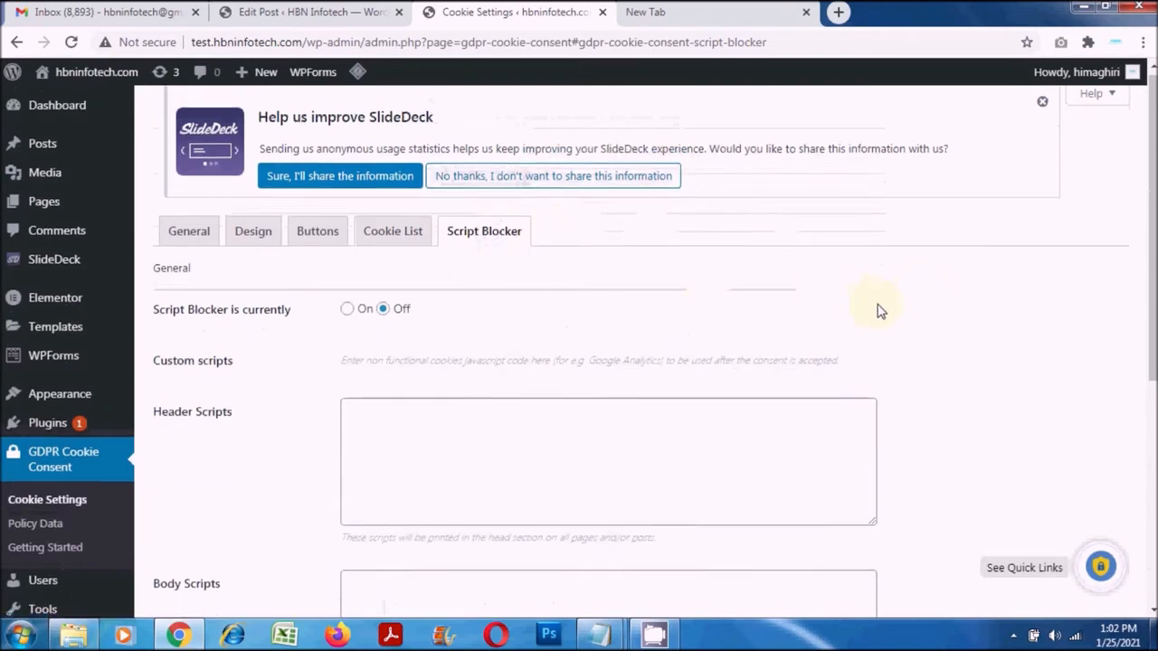
scroll(879, 311, down, 4)
scroll(880, 312, down, 1)
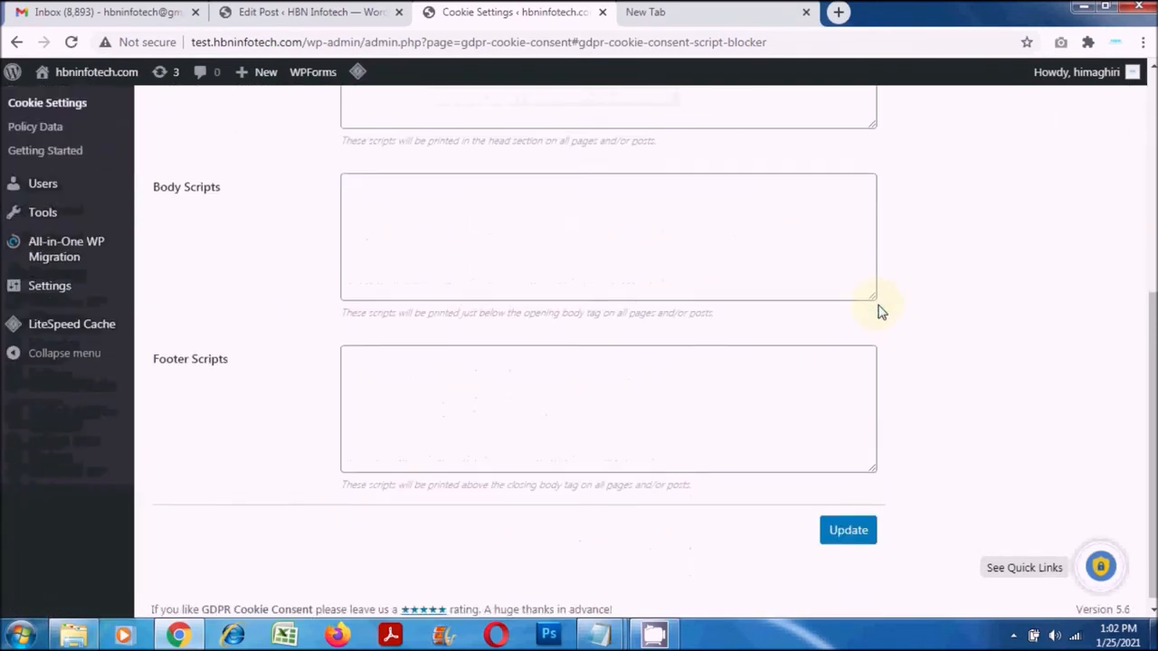
- Load test.hbninfotech.com in an incognito window and check the cookie bar on the home page and the CCPA page
scroll(877, 302, up, 5)
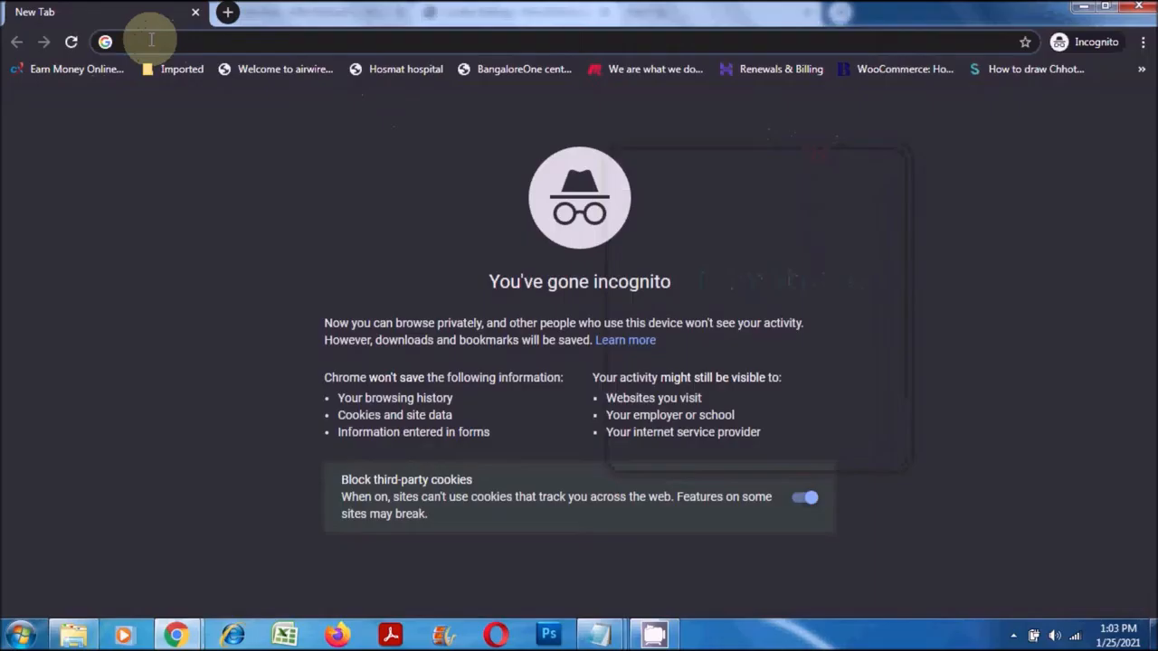
right_click(152, 39)
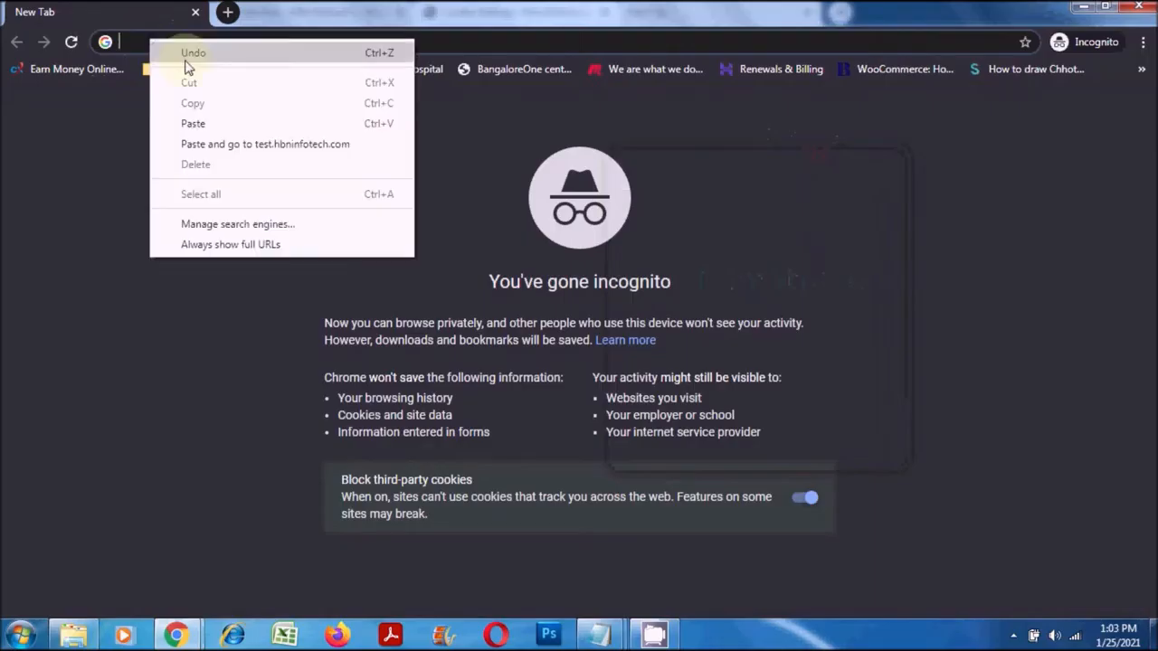
click(194, 122)
key(Return)
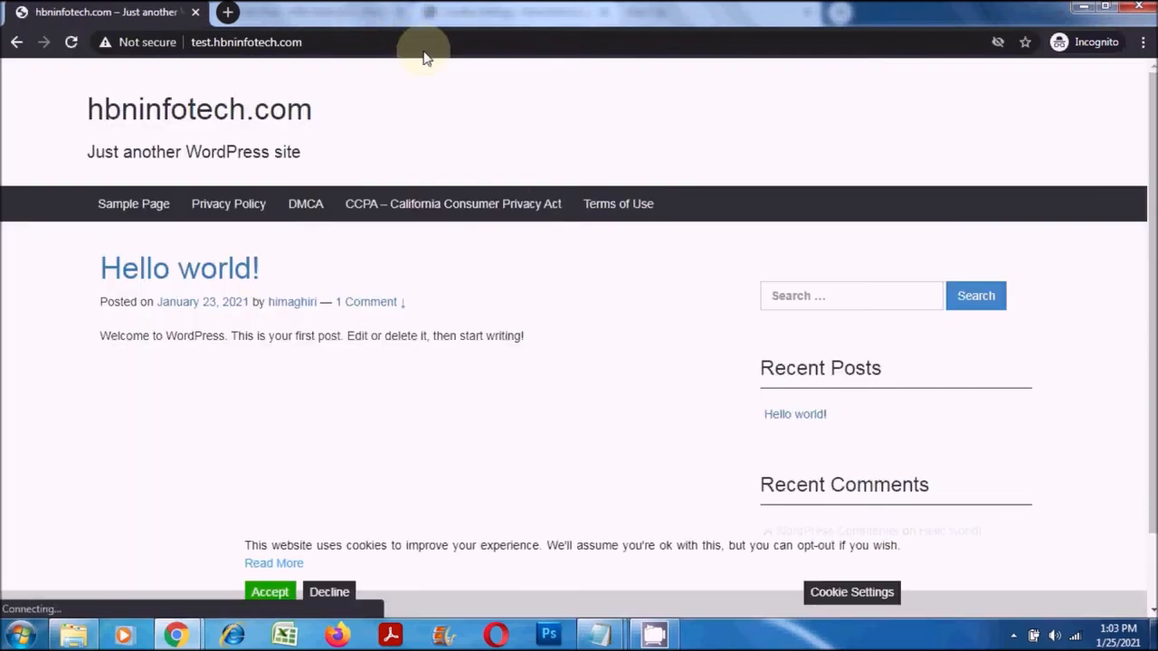
scroll(451, 174, down, 1)
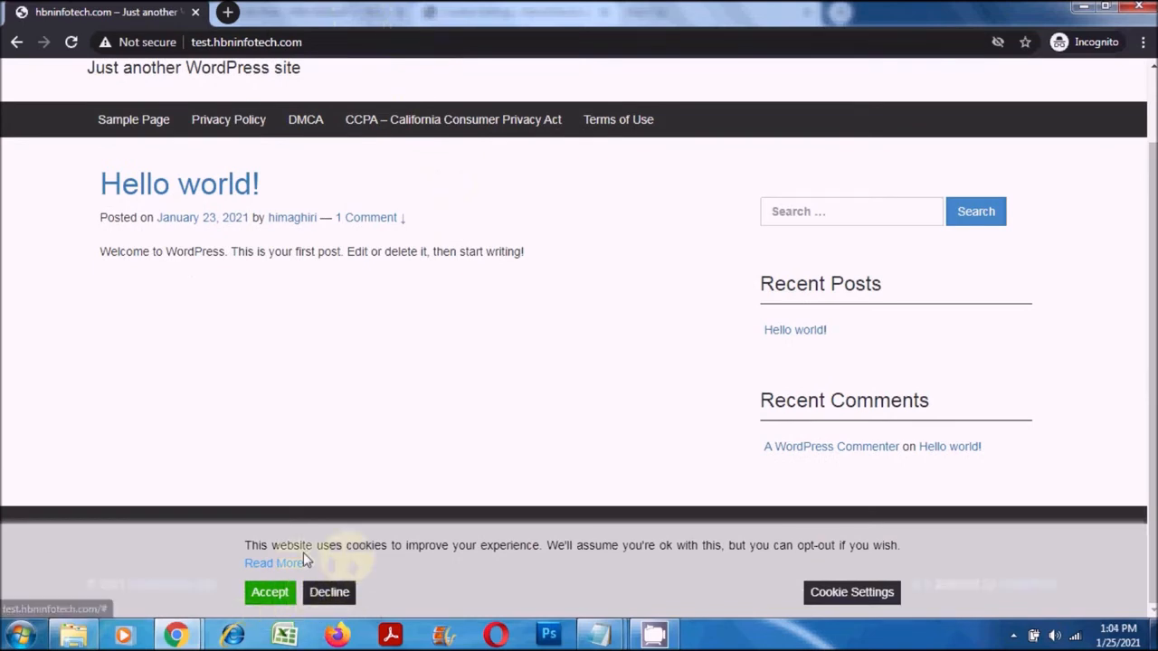
drag(247, 546, 374, 561)
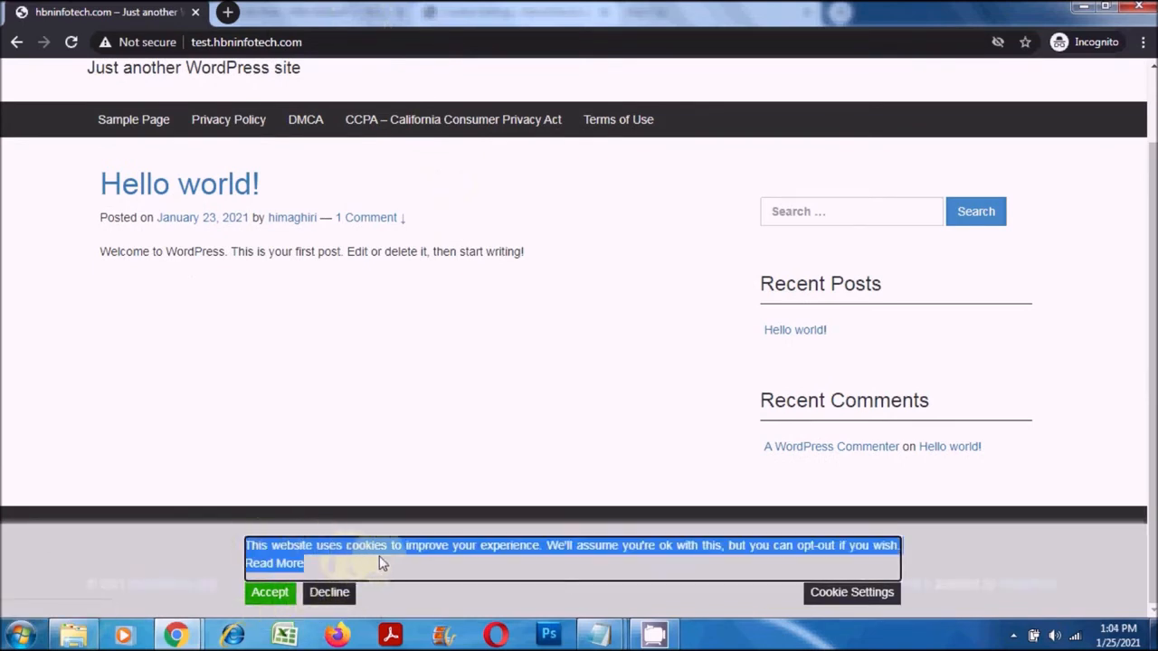
click(991, 552)
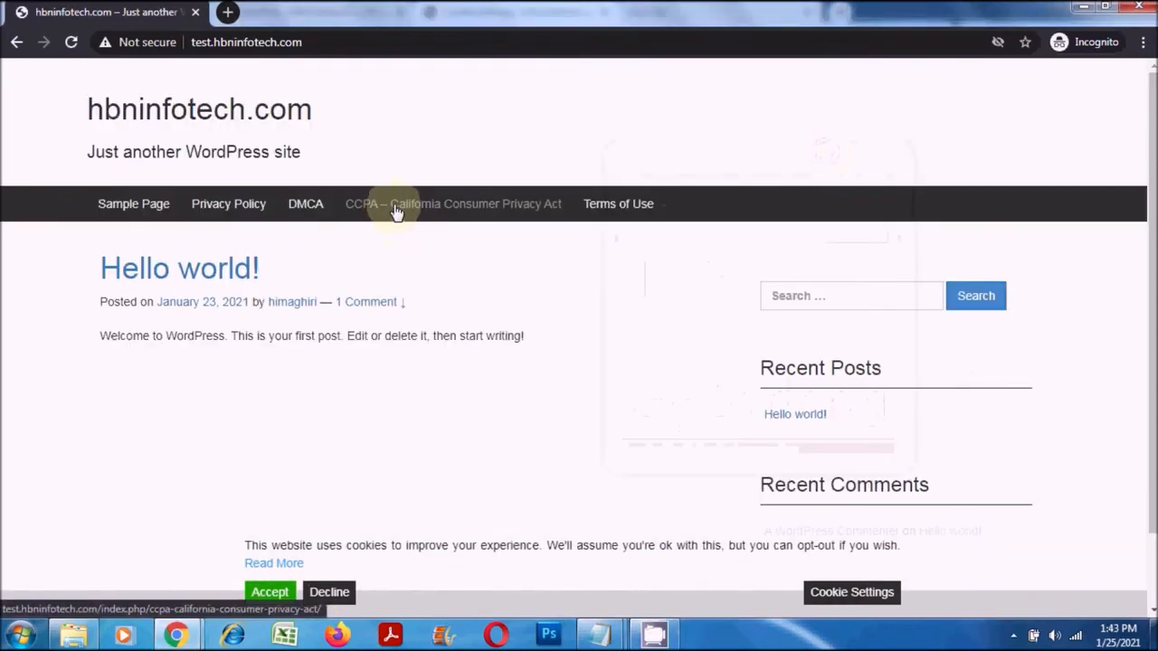
click(397, 208)
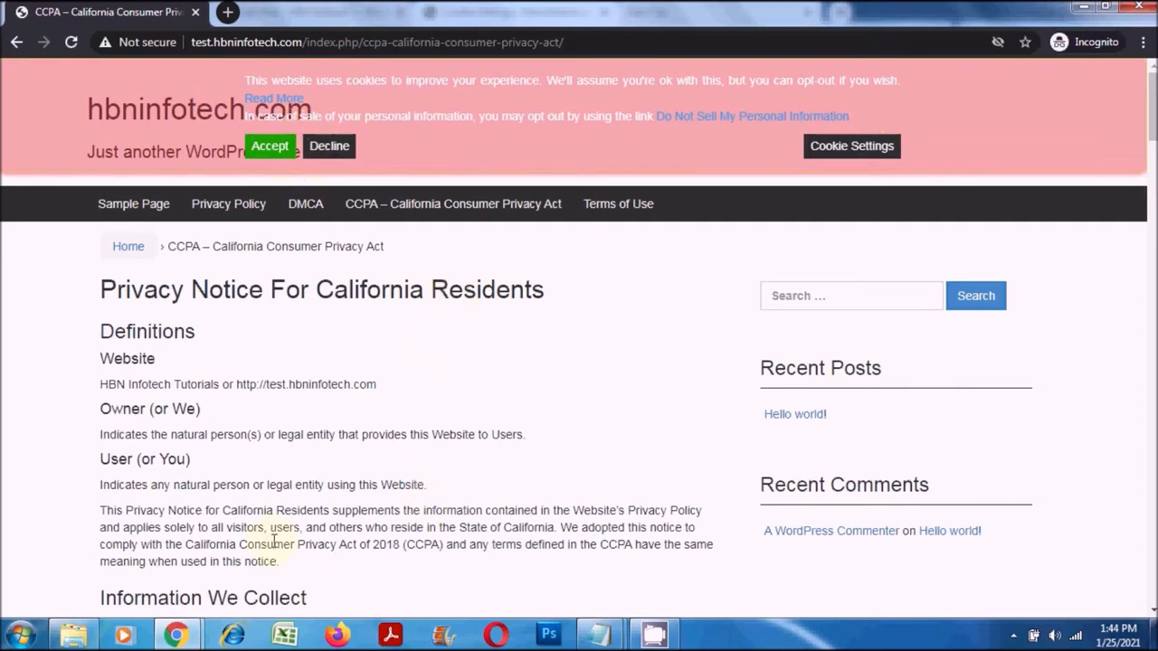
- Return to the plugin's Cookie Settings, set the Cookie Bar Opacity to 0.85 and save the settings
mouse_move(178, 633)
click(155, 589)
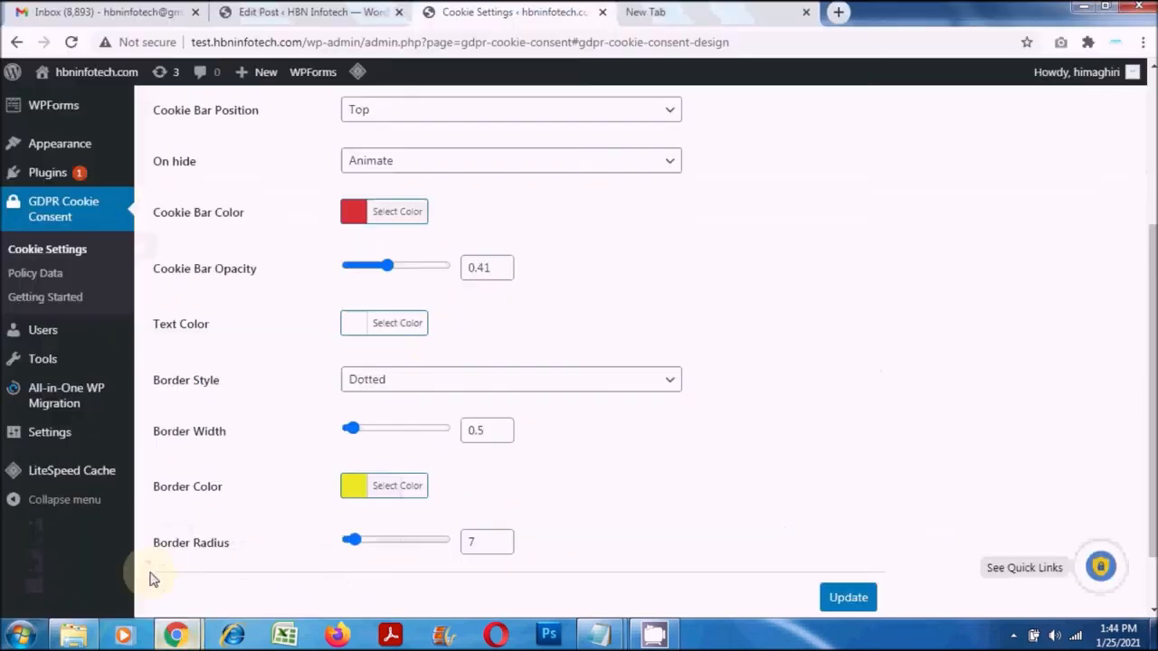
scroll(407, 376, up, 2)
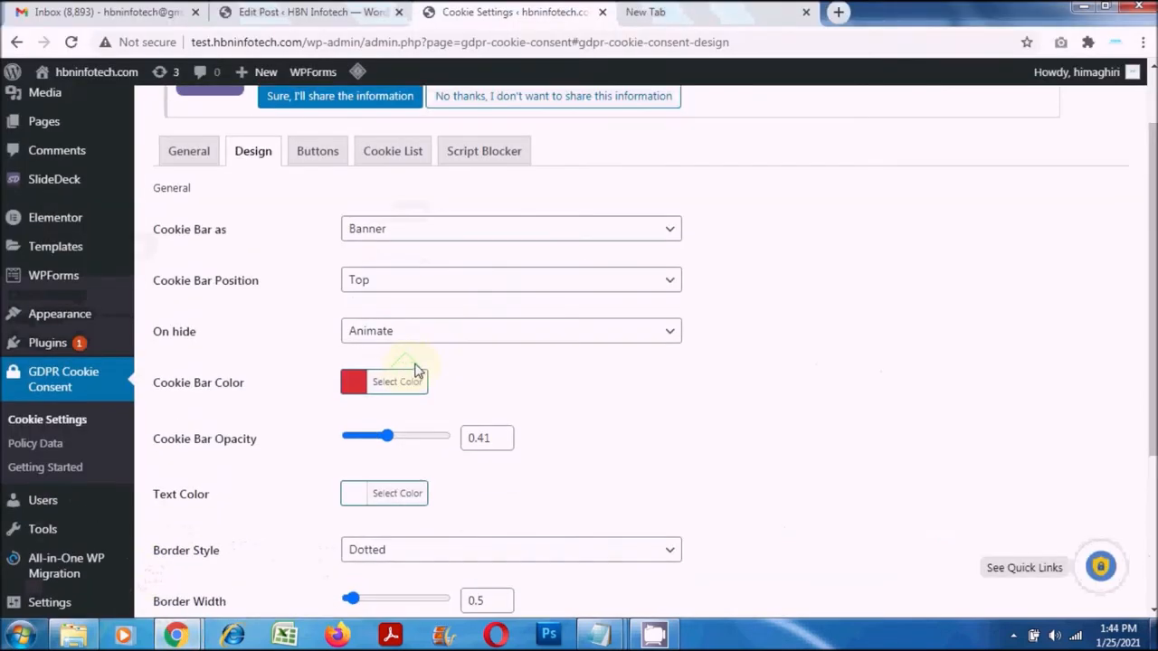
drag(399, 438, 432, 439)
scroll(731, 416, down, 3)
click(840, 525)
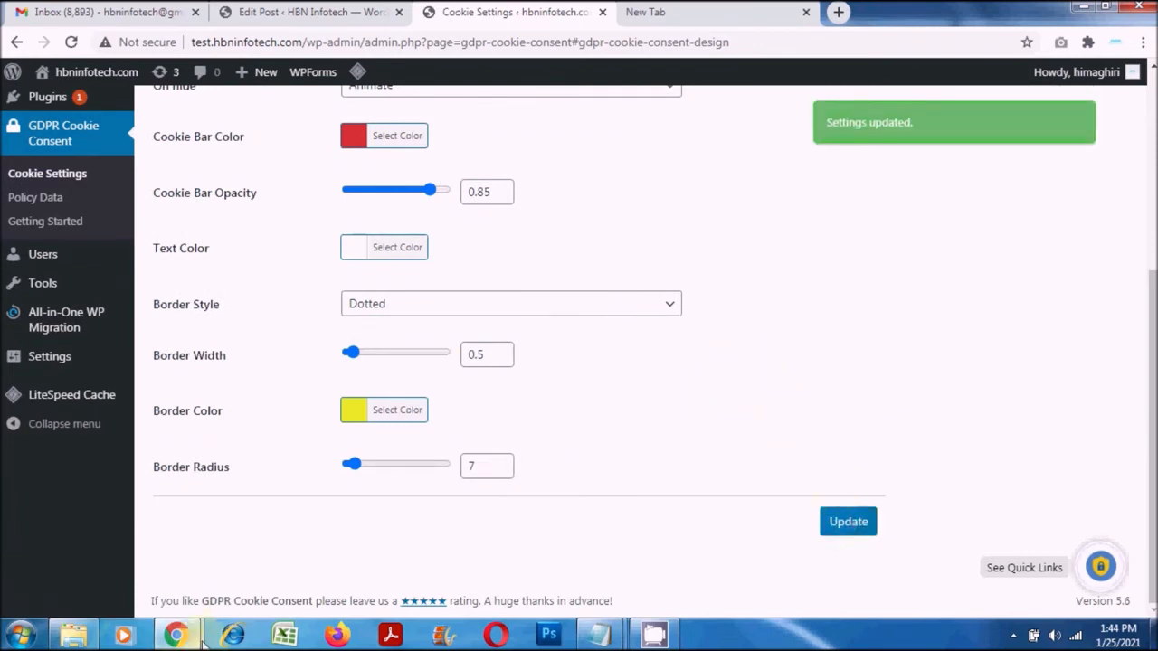
- Check the cookie bar's new opacity on the site's Terms of Use page in the incognito window, through the page's length
mouse_move(175, 636)
click(302, 571)
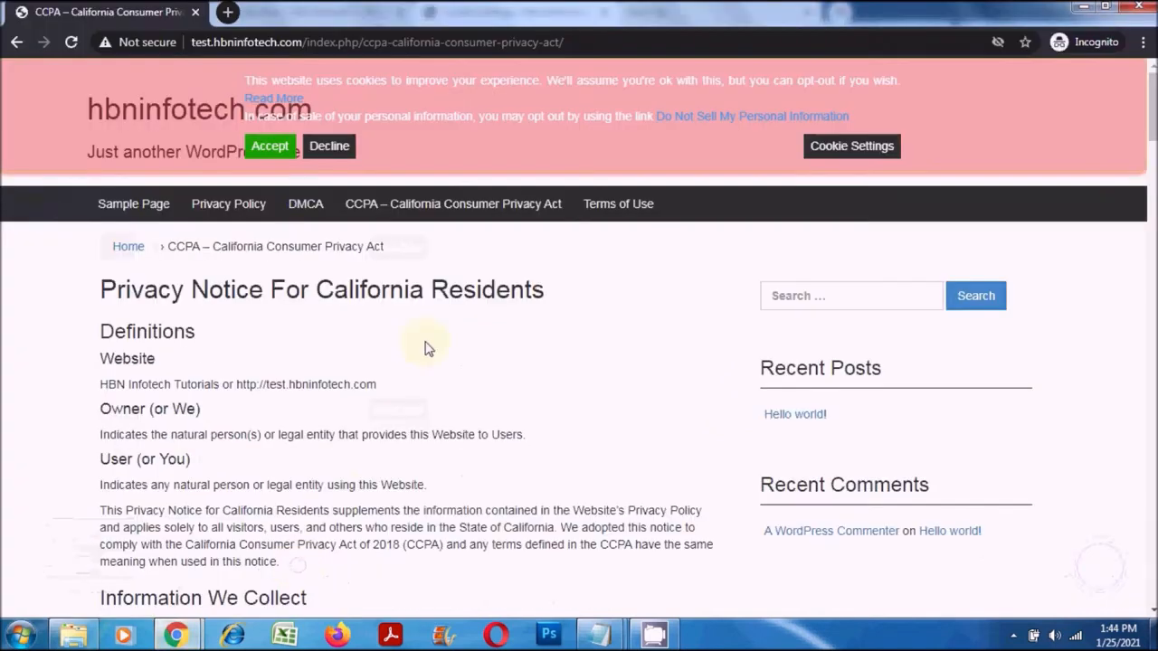
click(613, 203)
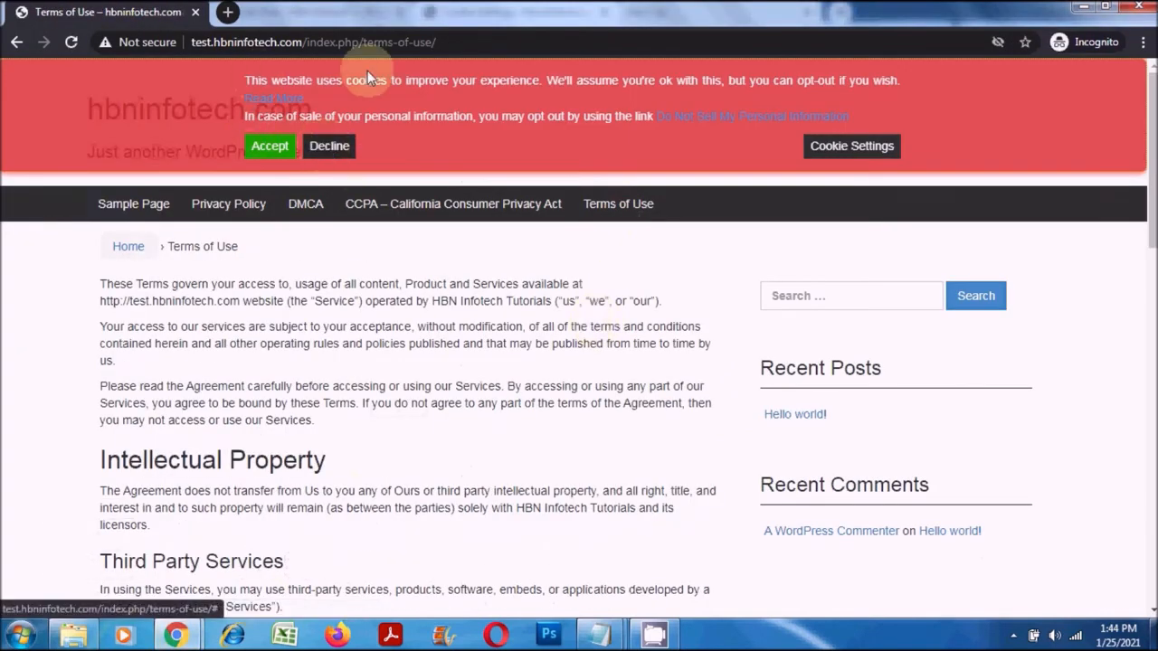
scroll(762, 343, down, 5)
scroll(763, 343, down, 5)
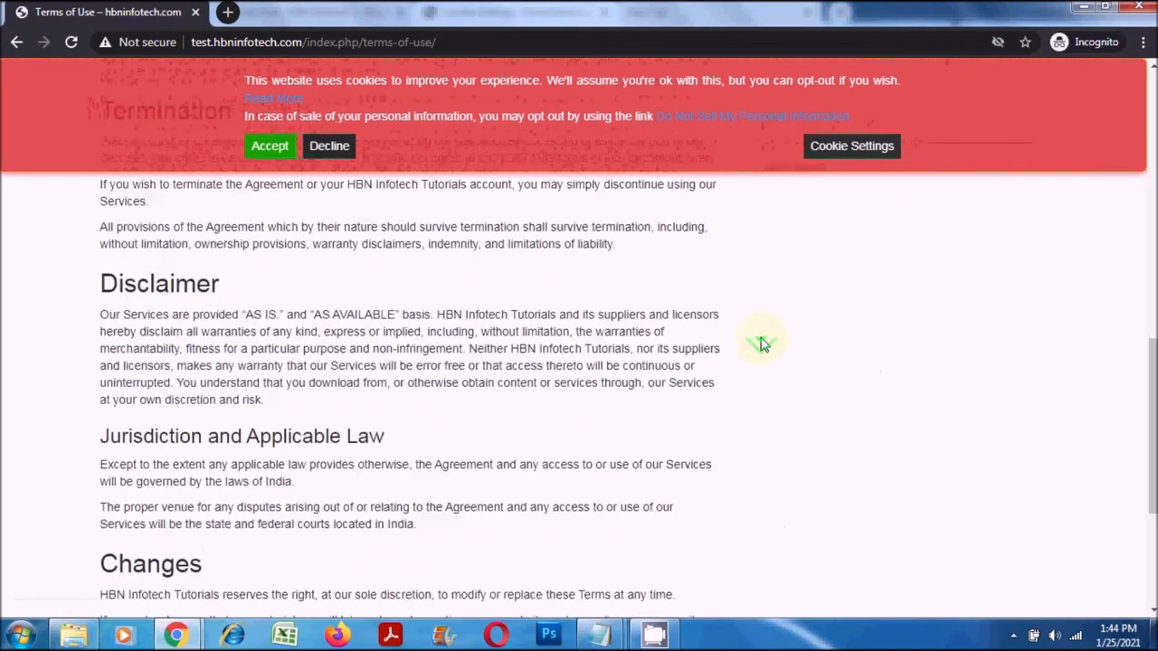
scroll(760, 341, up, 10)
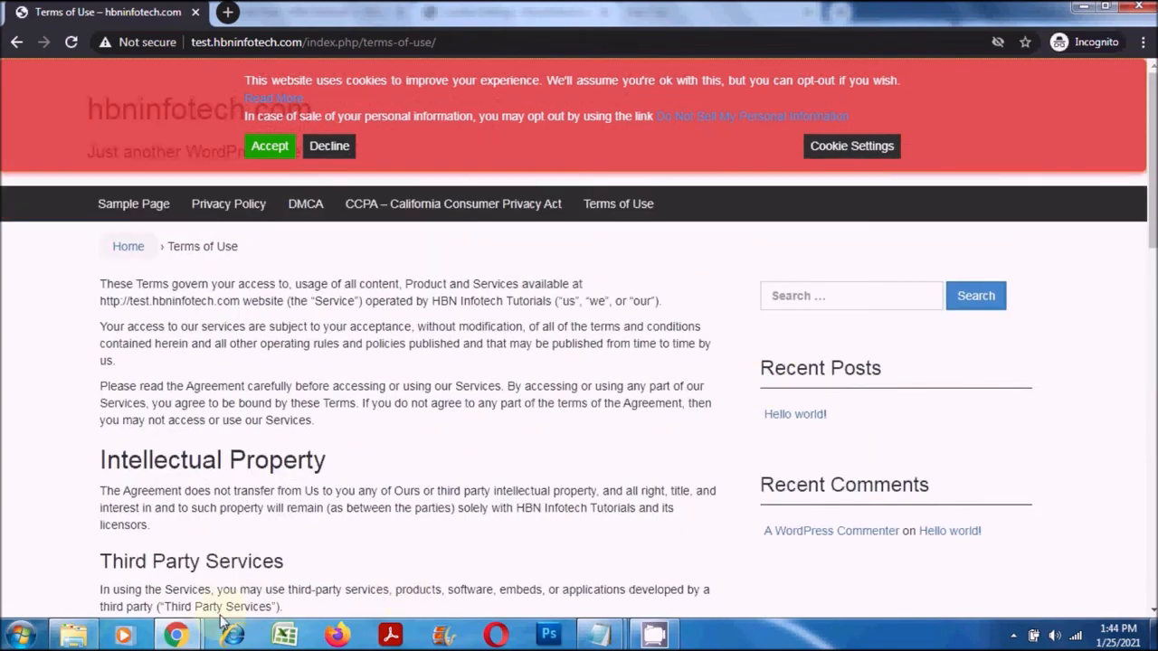
- Return to the Cookie Settings, change the Design setting "Cookie Bar as" to Popup and save the settings
mouse_move(176, 635)
click(169, 574)
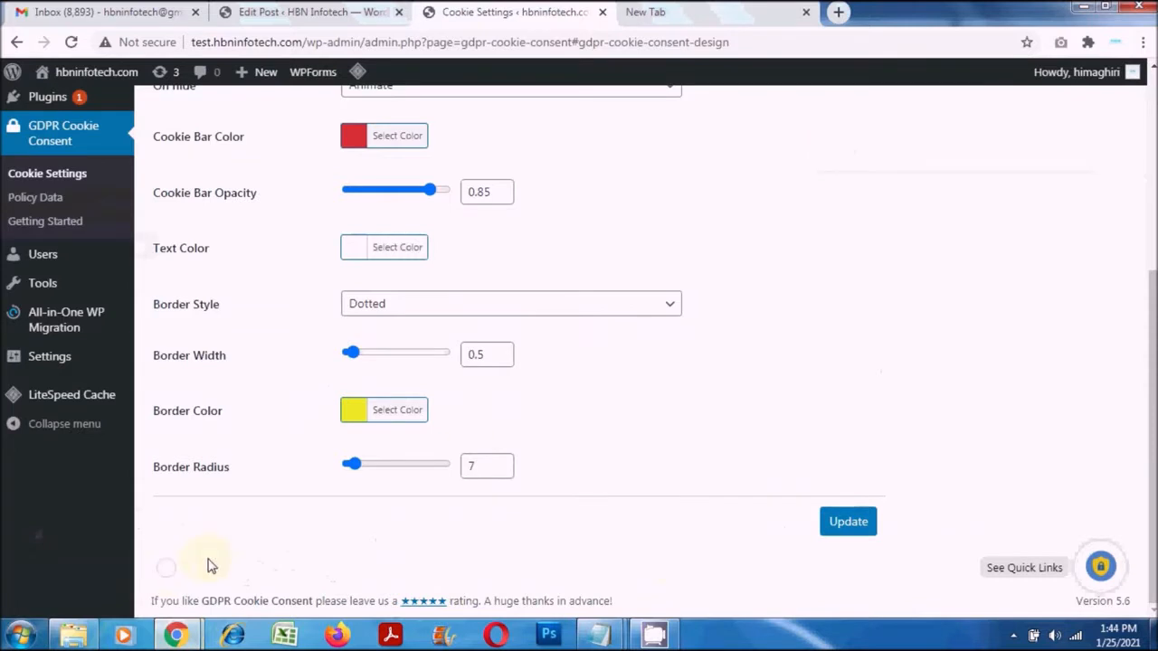
scroll(494, 443, up, 4)
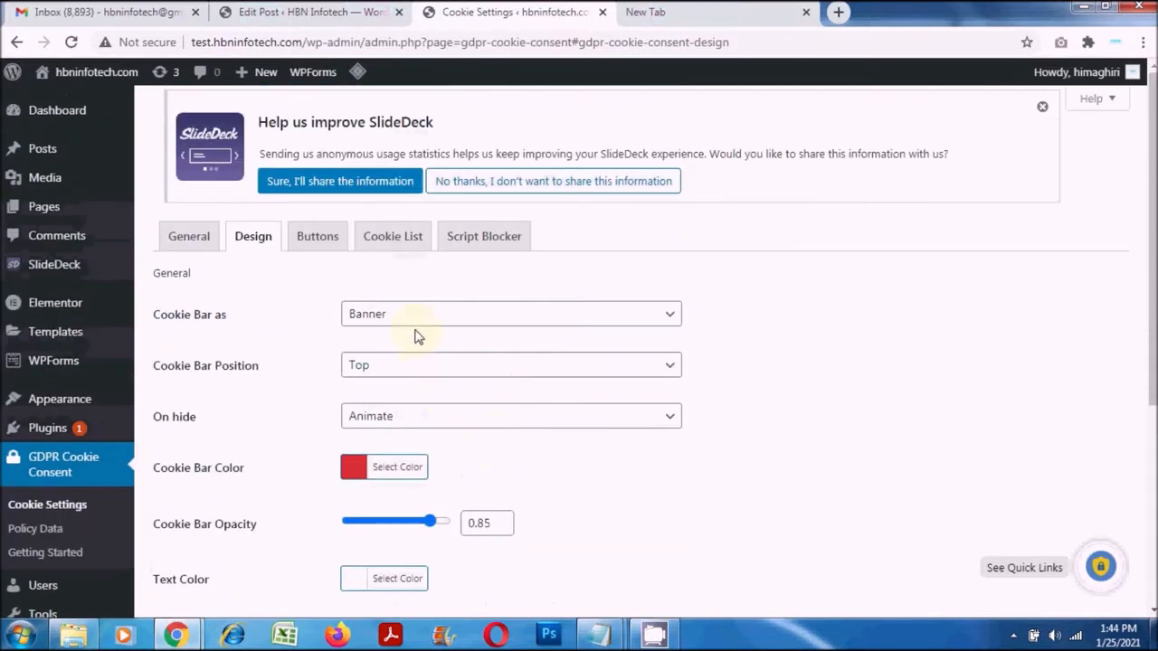
click(329, 241)
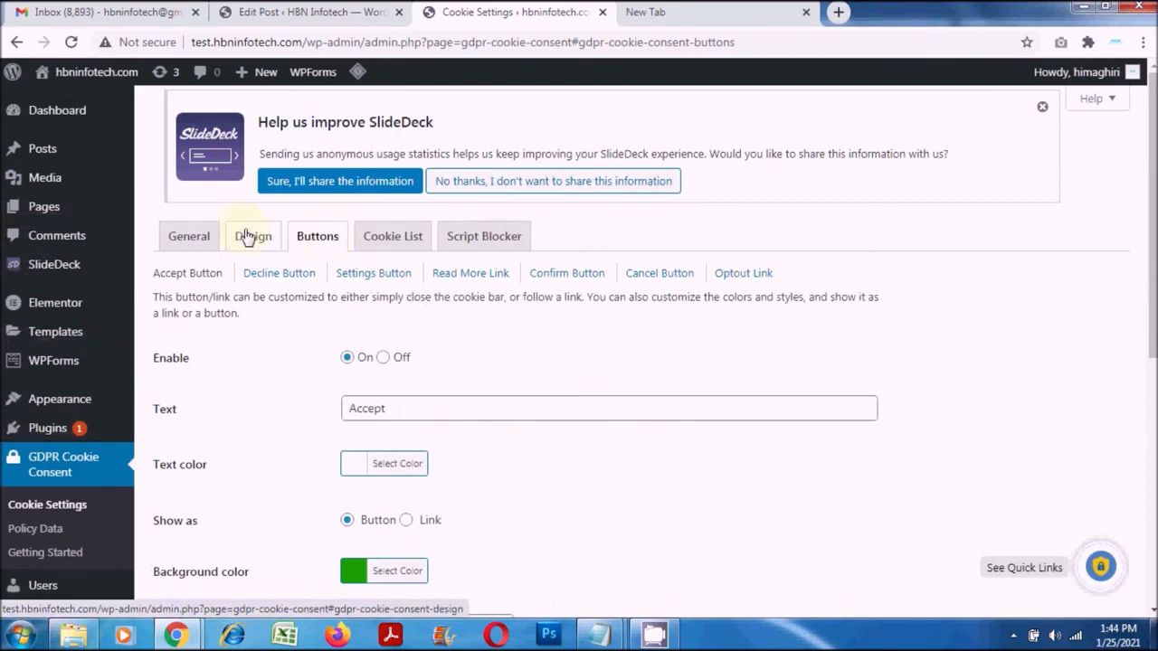
scroll(258, 199, down, 2)
scroll(258, 185, up, 3)
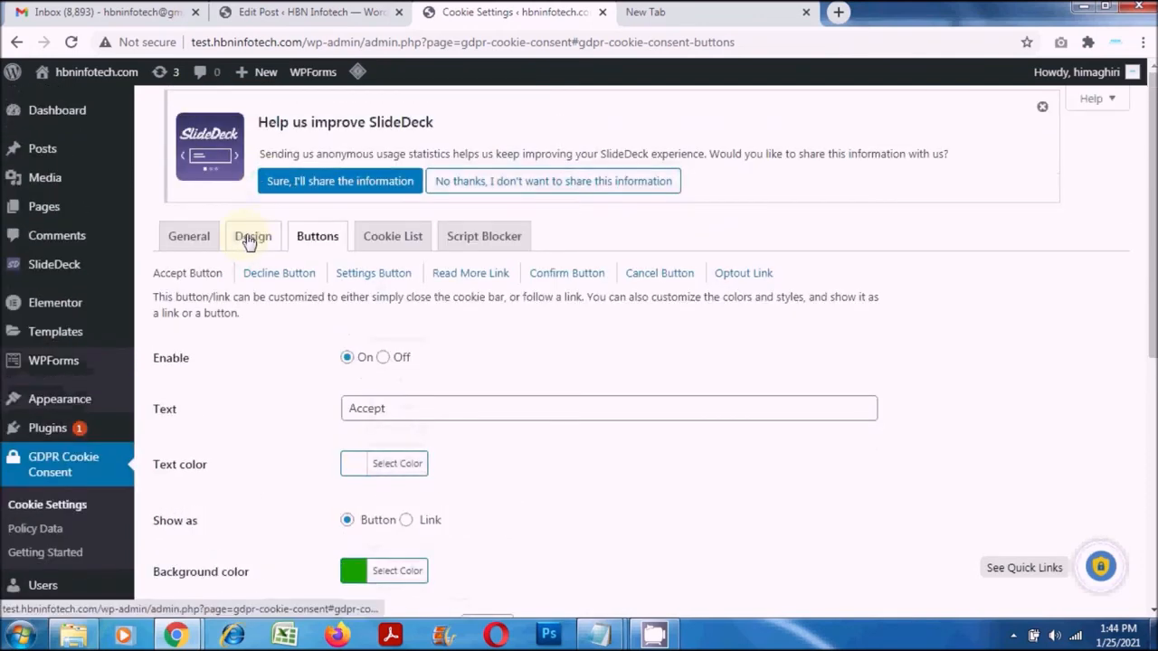
click(252, 236)
click(421, 316)
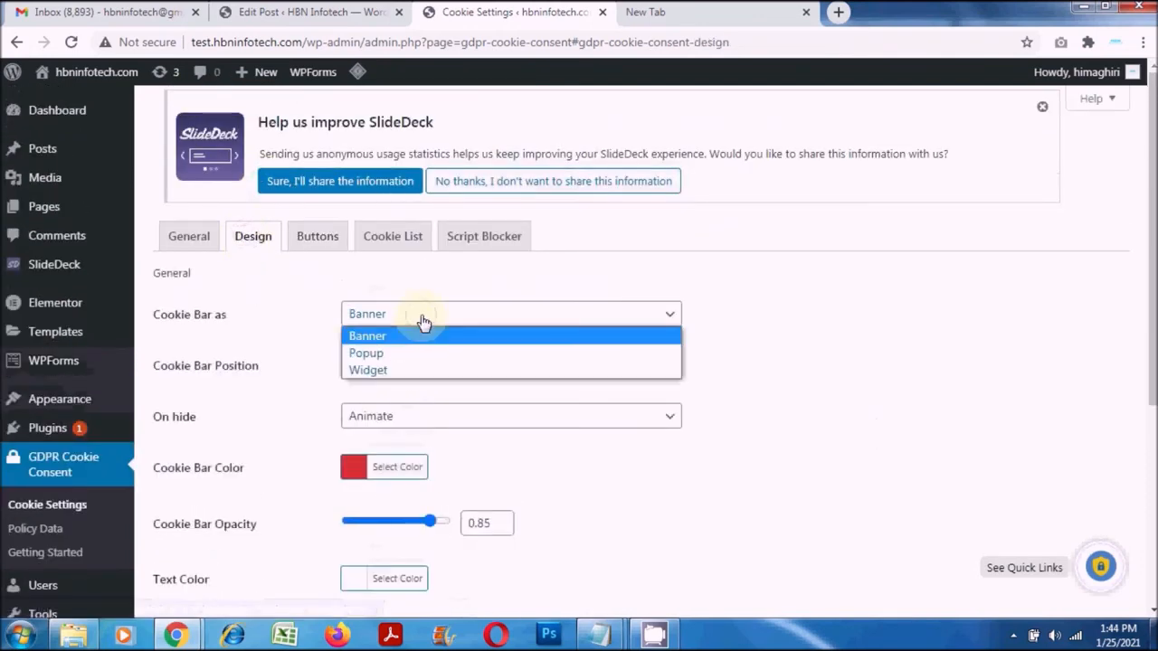
click(392, 360)
scroll(734, 377, down, 5)
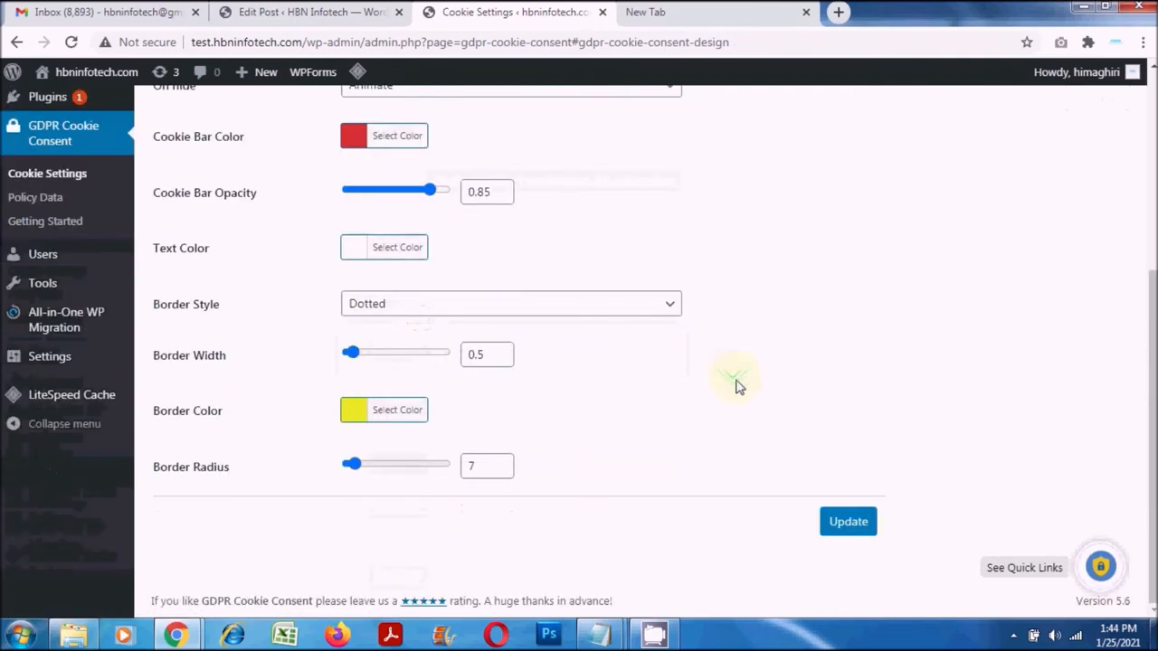
click(839, 527)
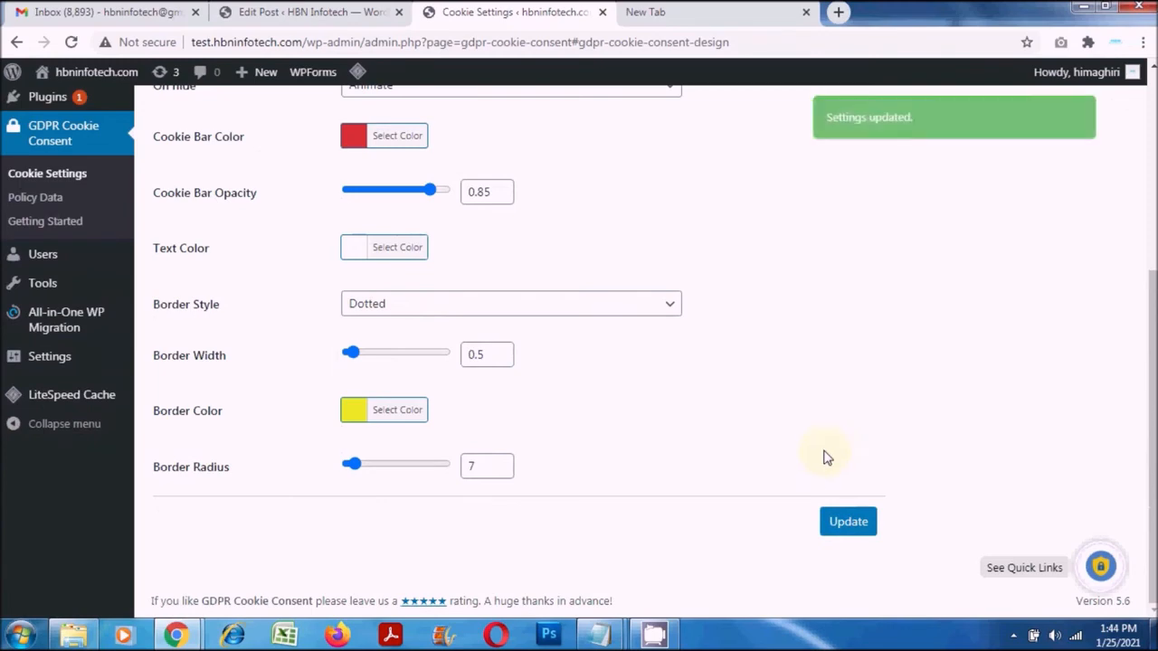
- Switch to the incognito window and open the CCPA and DMCA pages to check how the cookie notice displays
mouse_move(193, 632)
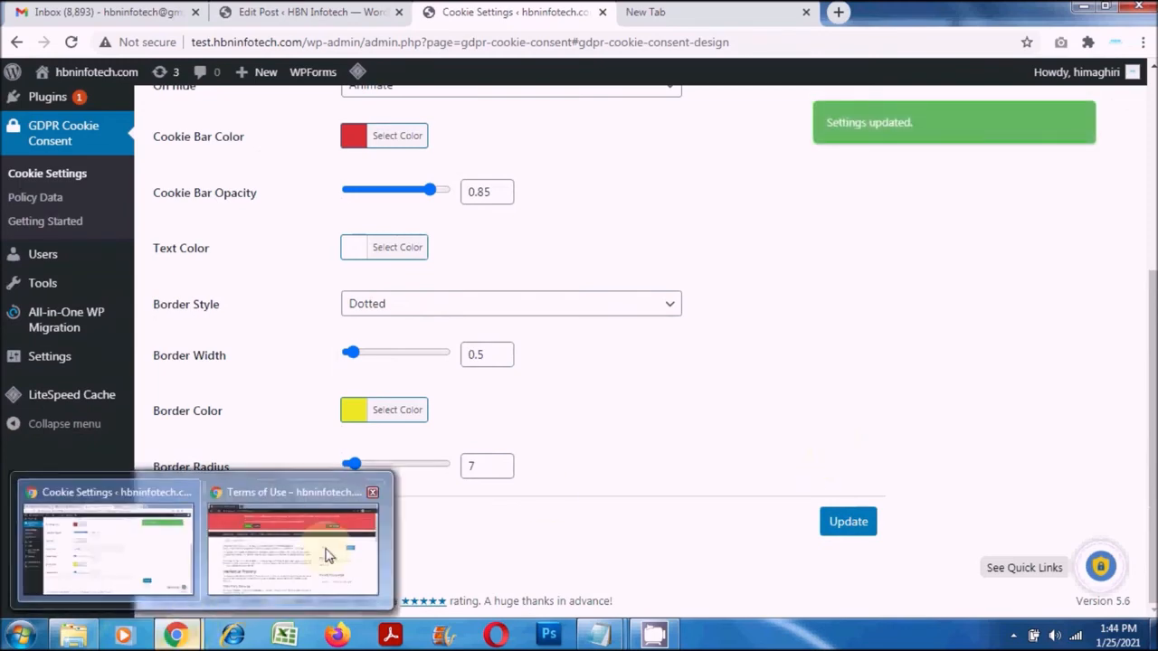
click(293, 547)
click(483, 208)
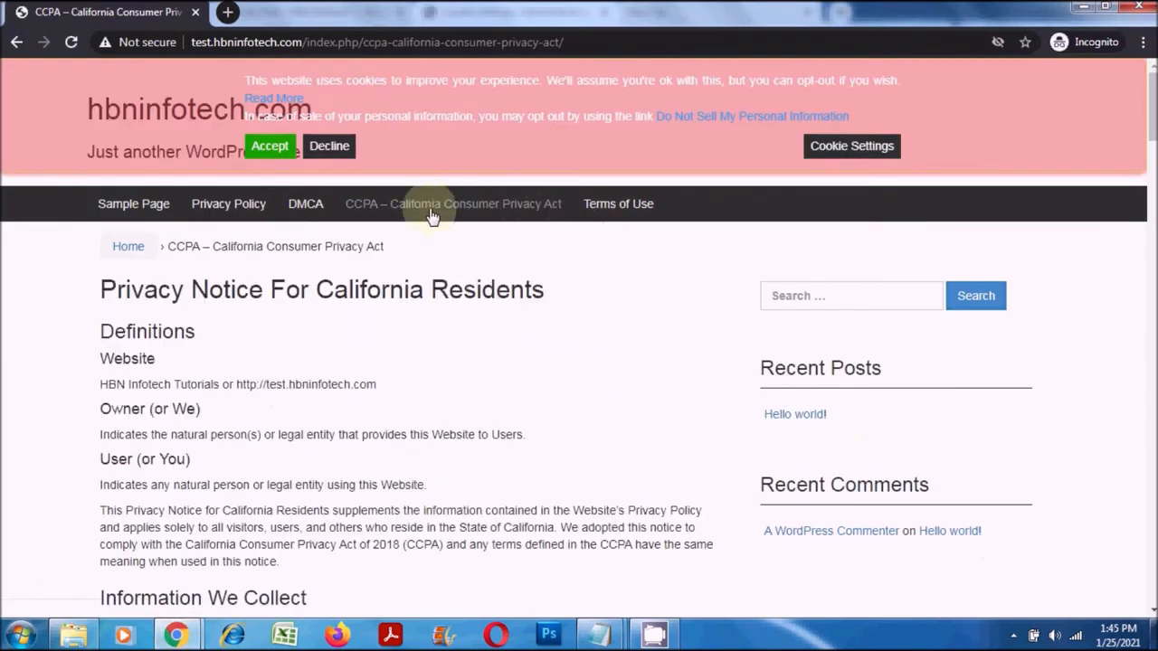
click(314, 206)
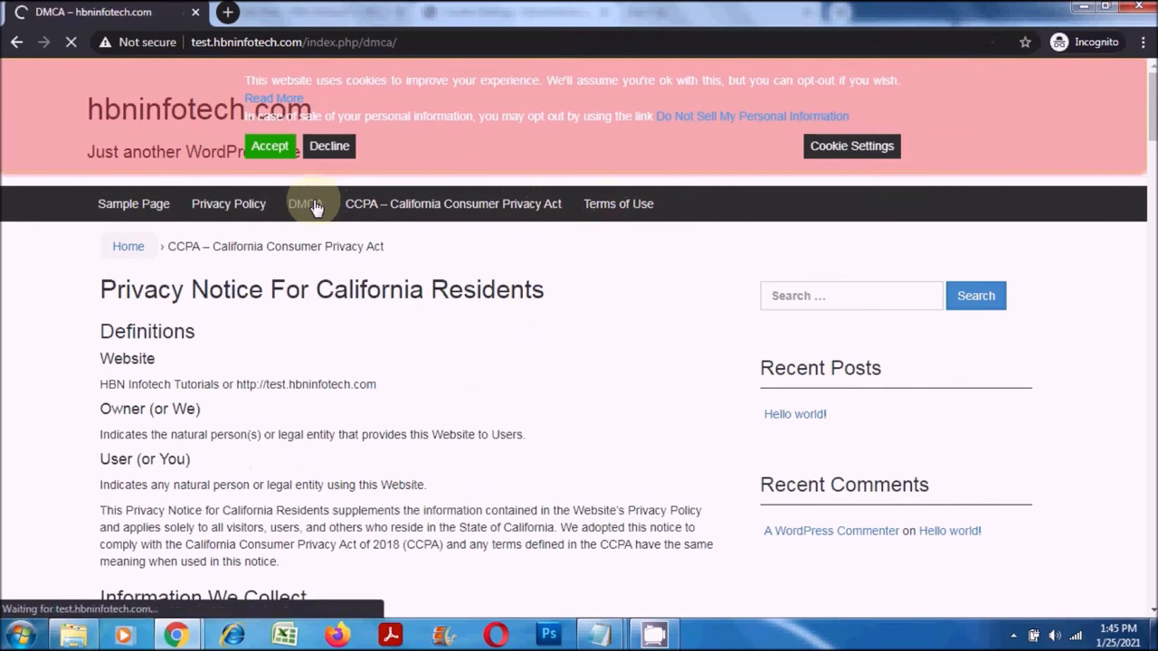